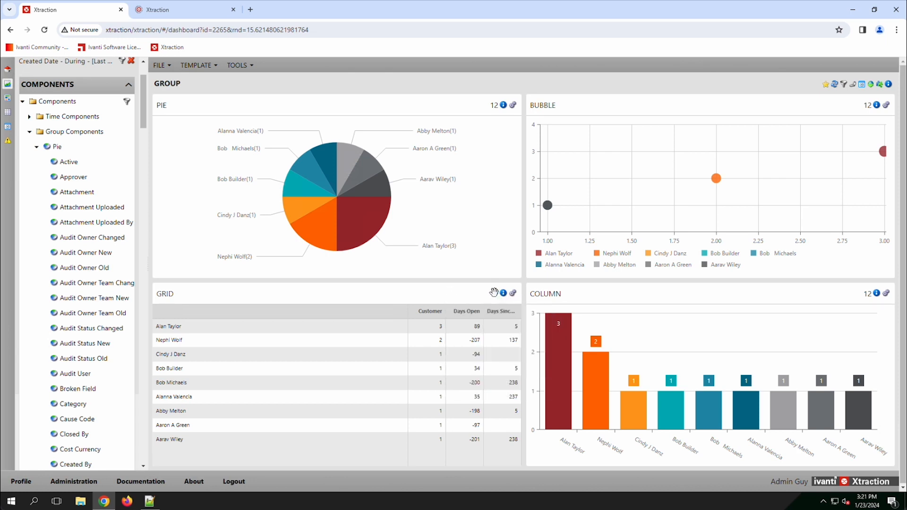
Copy the Grid component from the Group dashboard into the Incident Example Dashboard, replacing its Categories - Top 5 component.
{"action": "left_click", "coordinate": [514, 295]}
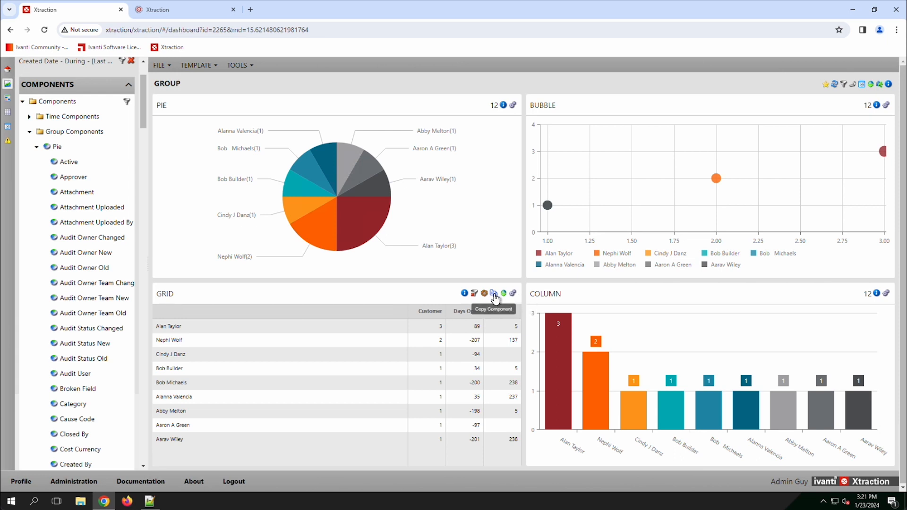
{"action": "left_click", "coordinate": [494, 295]}
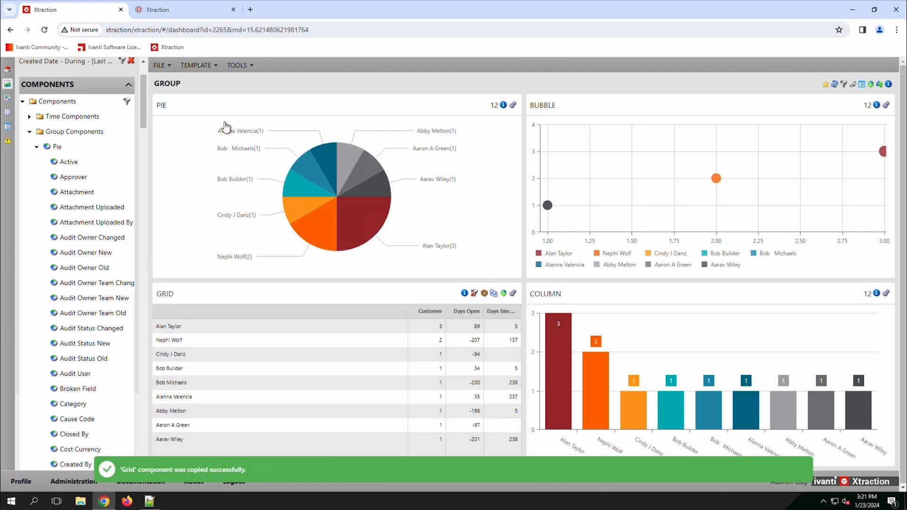
{"action": "left_click", "coordinate": [159, 66]}
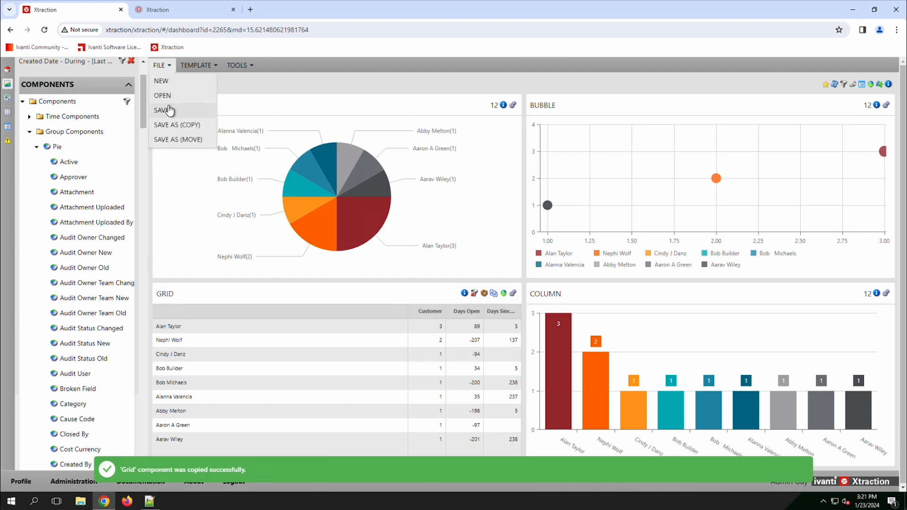
{"action": "left_click", "coordinate": [163, 96]}
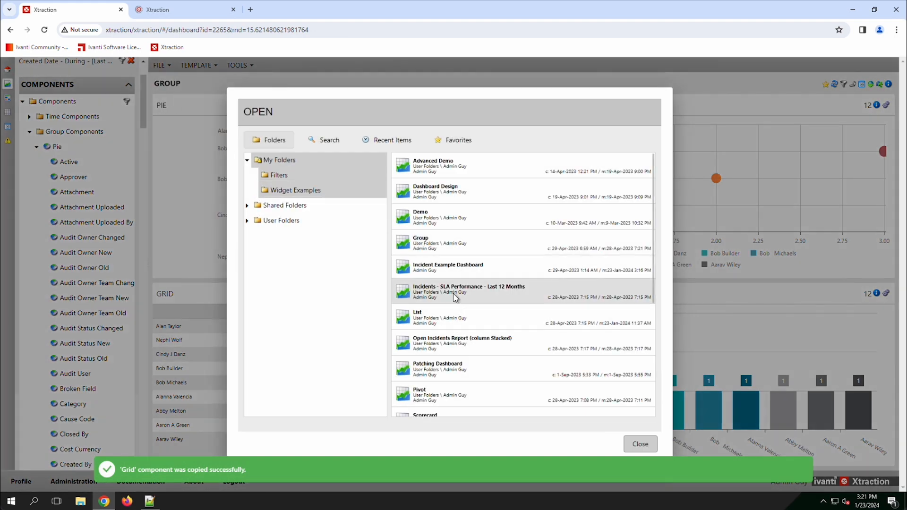
{"action": "double_click", "coordinate": [444, 266]}
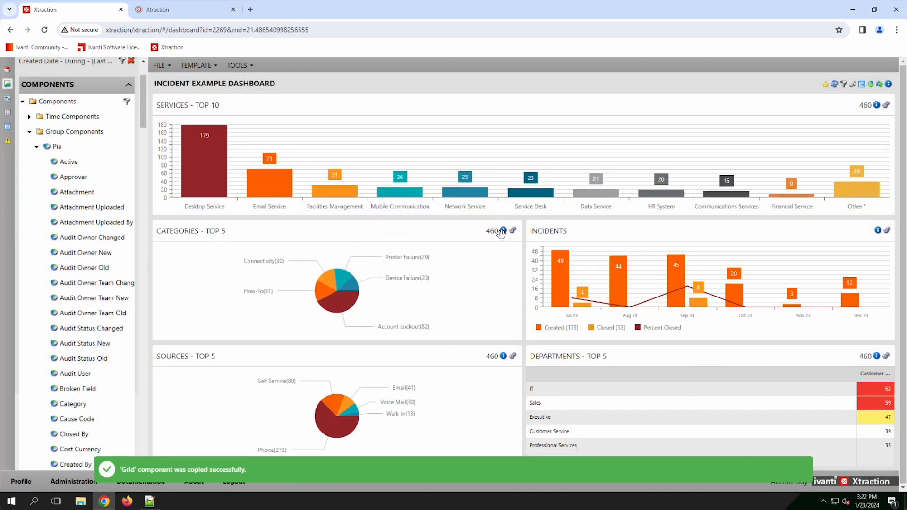
{"action": "right_click", "coordinate": [476, 268]}
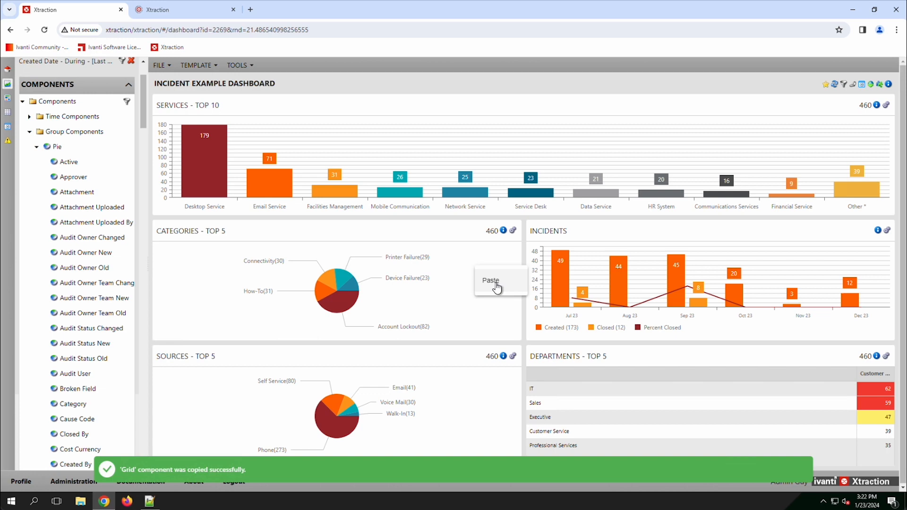
{"action": "left_click", "coordinate": [491, 281]}
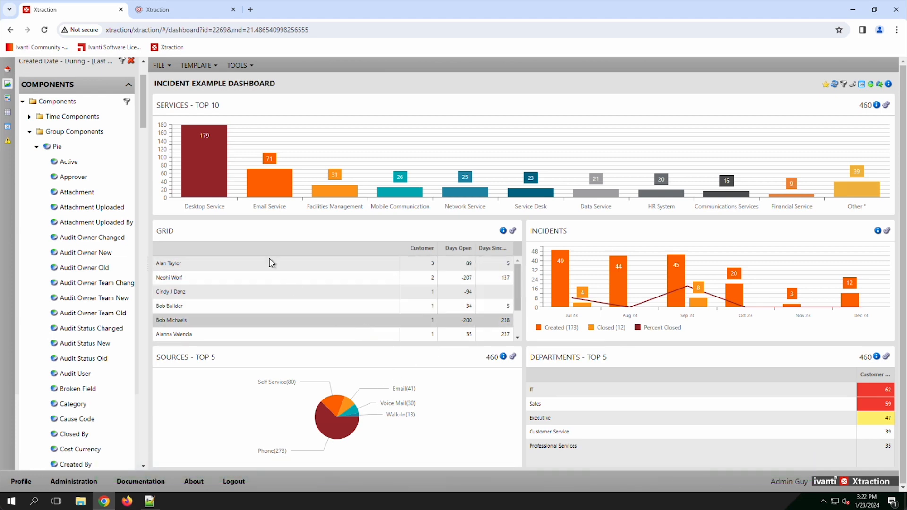
{"action": "left_click", "coordinate": [156, 10]}
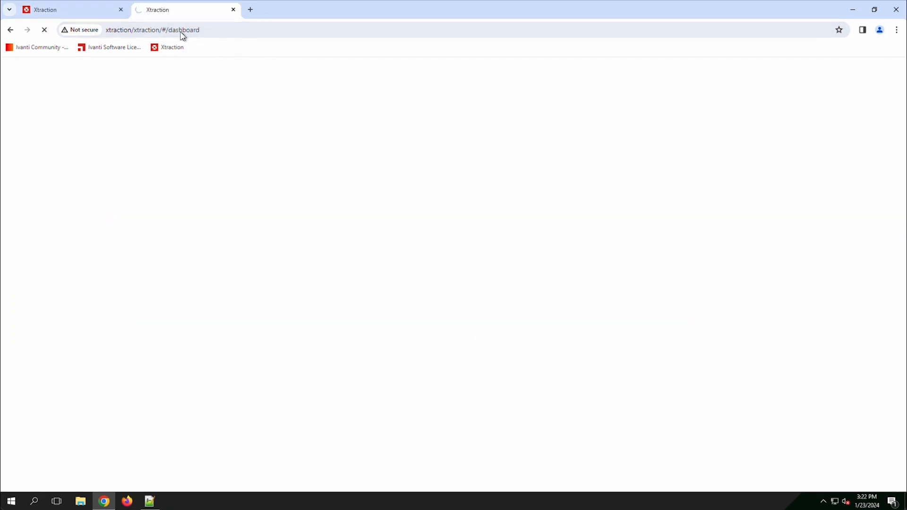
{"action": "left_click", "coordinate": [103, 13]}
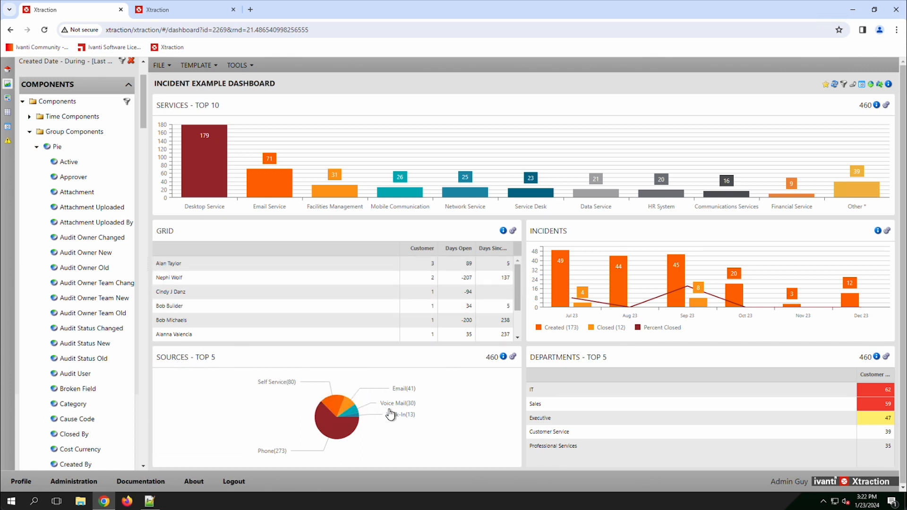
Set the output count of the Sources - Top 5 pie component to 10.
{"action": "left_click", "coordinate": [502, 358]}
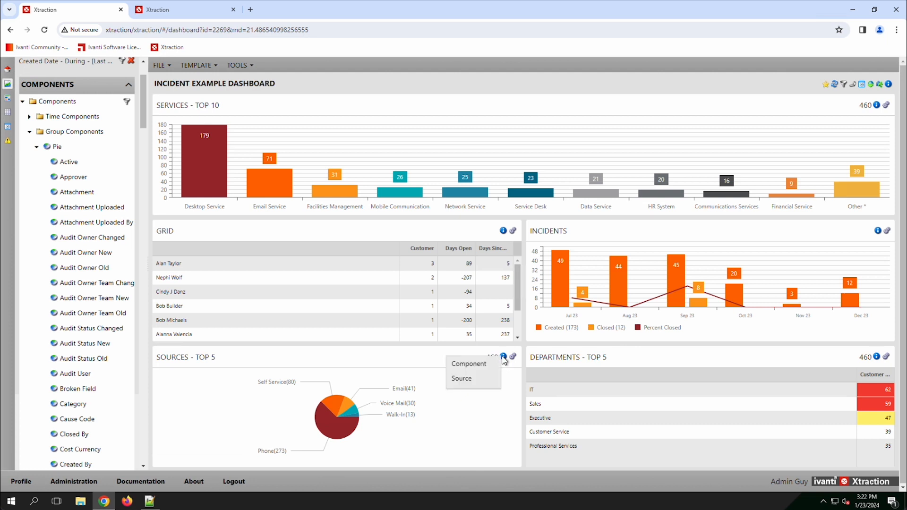
{"action": "left_click", "coordinate": [469, 364]}
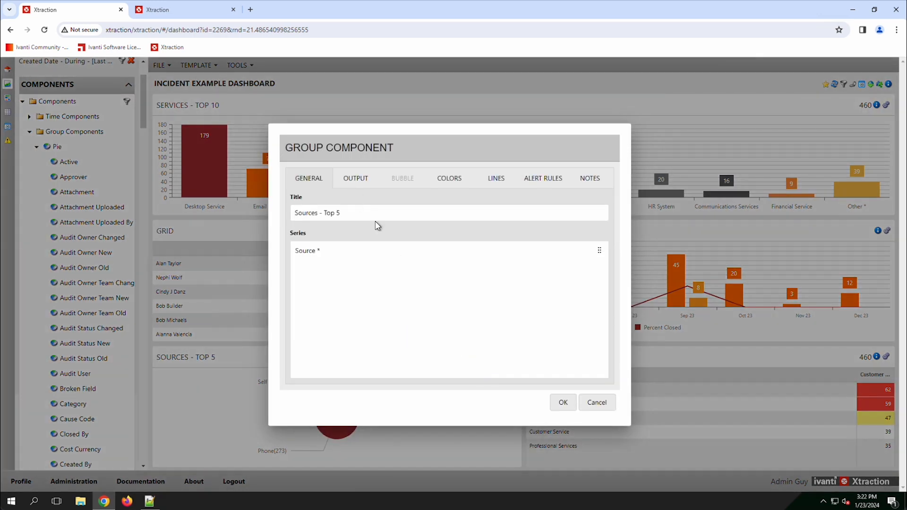
{"action": "left_click", "coordinate": [358, 182]}
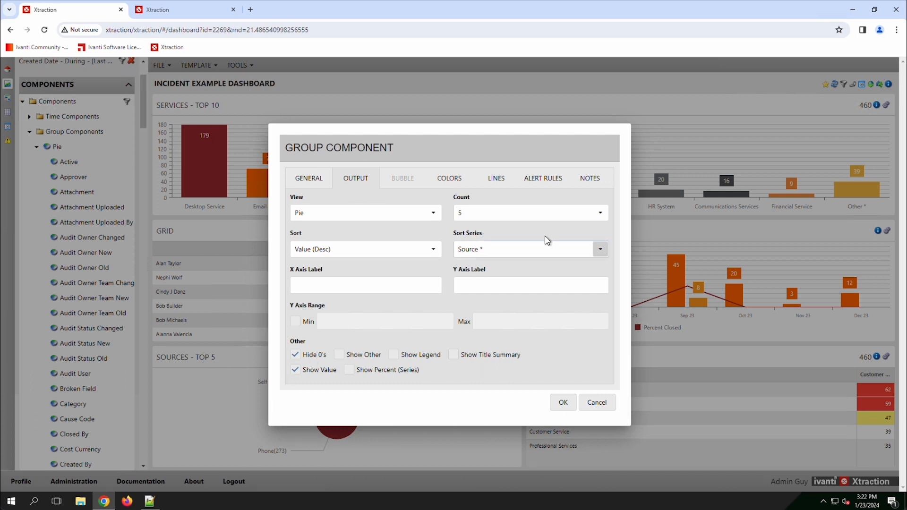
{"action": "left_click", "coordinate": [598, 212]}
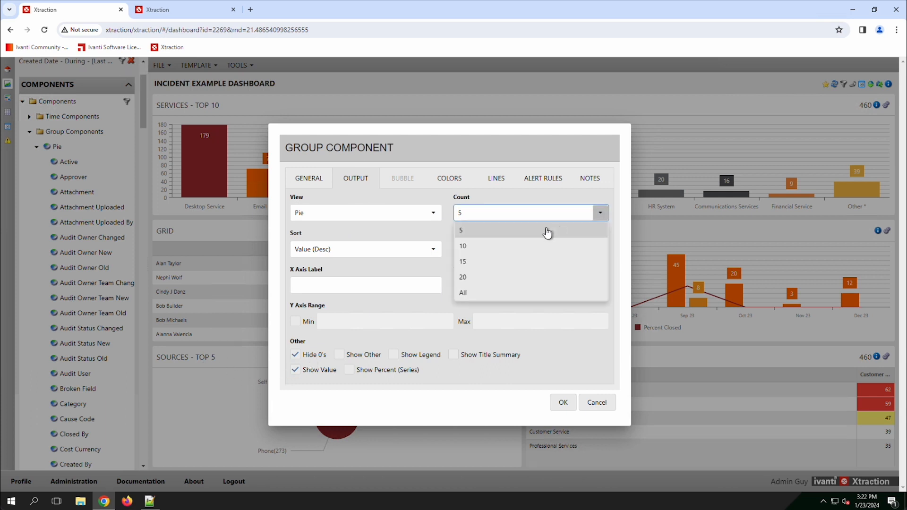
{"action": "left_click", "coordinate": [465, 245]}
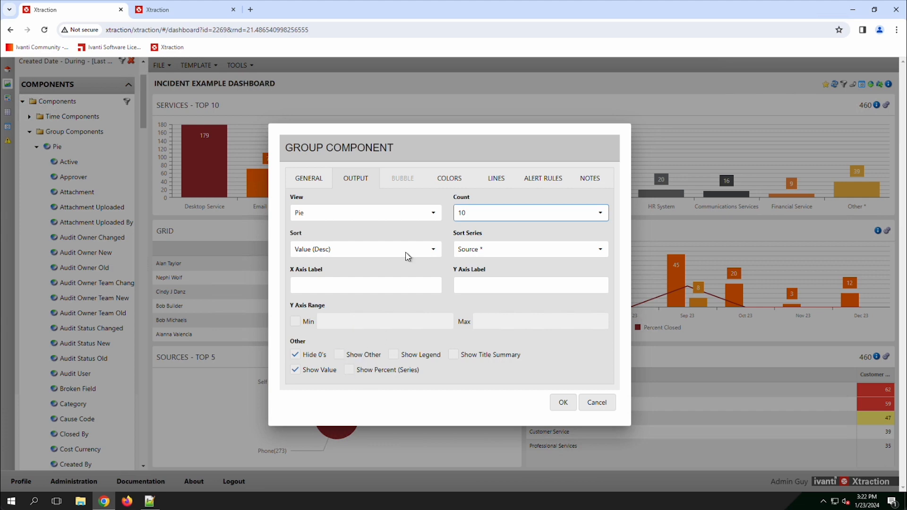
{"action": "left_click", "coordinate": [562, 404]}
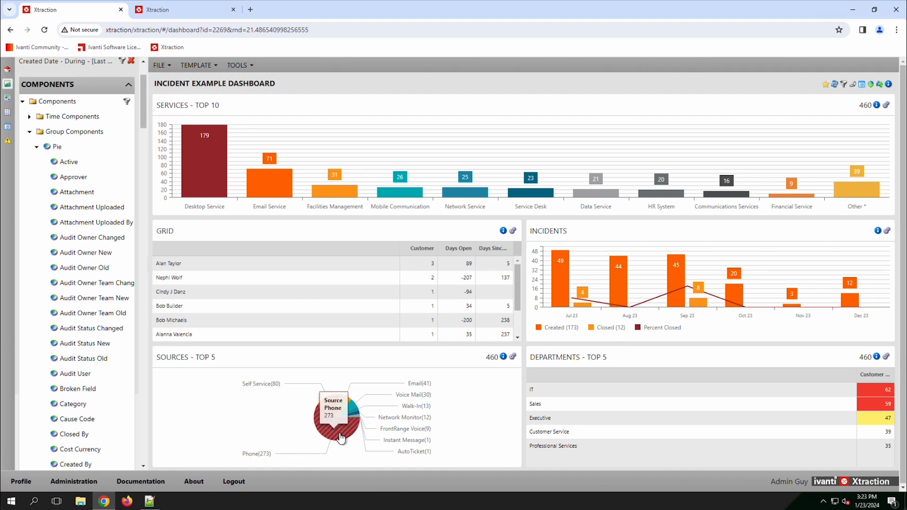
Add a color rule to the Sources - Top 5 pie that shows the value Phone in purple #6a1b9a.
{"action": "mouse_move", "coordinate": [336, 408]}
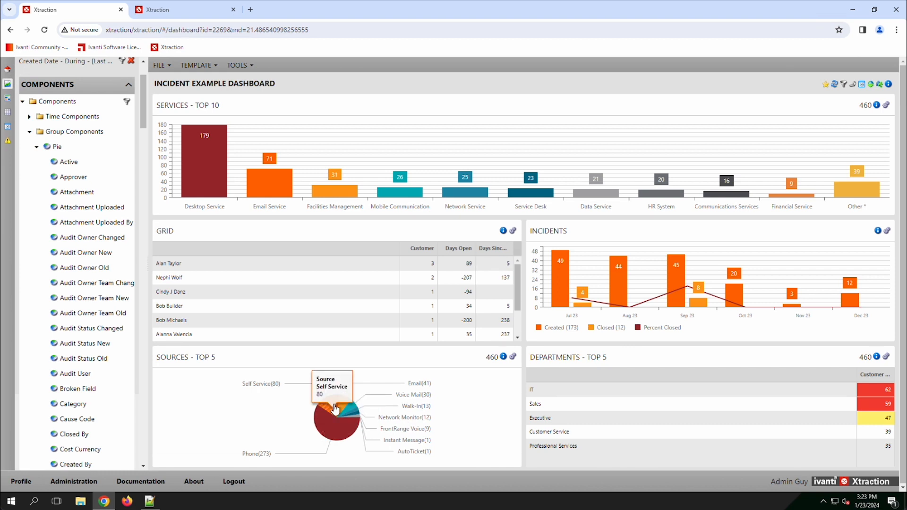
{"action": "left_click", "coordinate": [503, 357]}
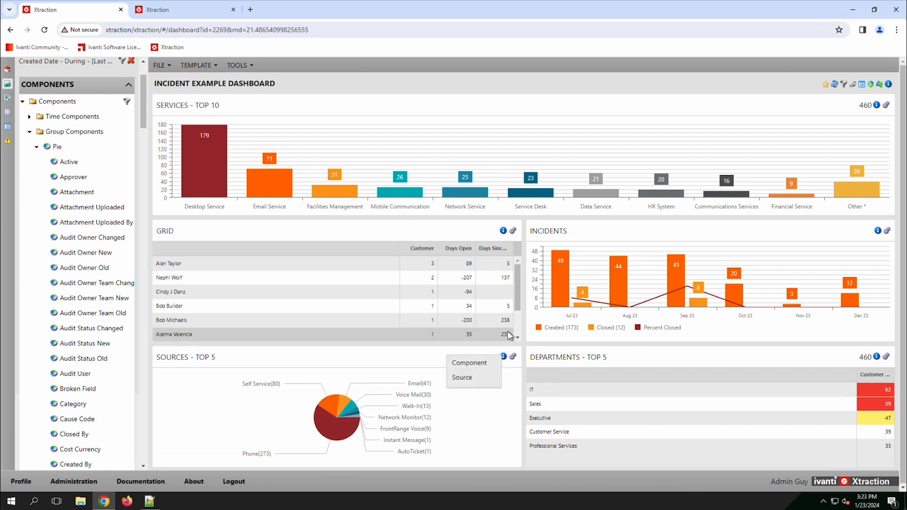
{"action": "left_click", "coordinate": [466, 366]}
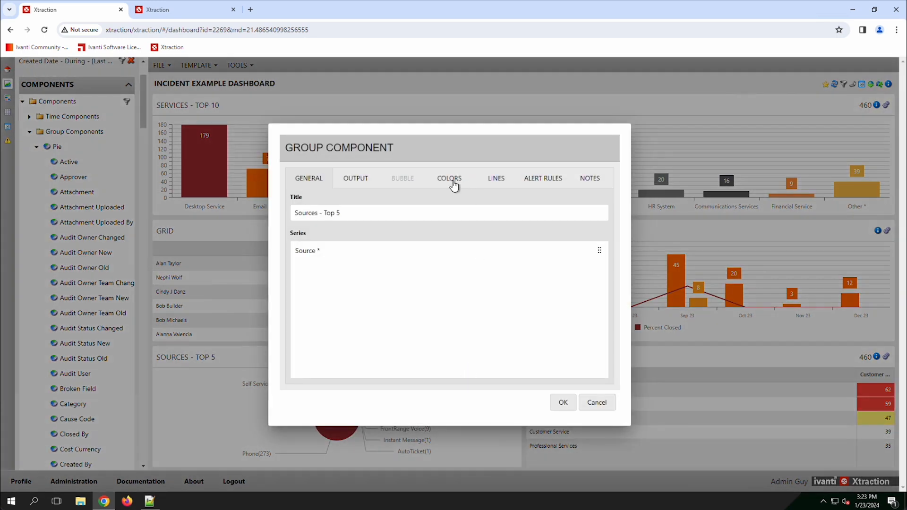
{"action": "left_click", "coordinate": [453, 186]}
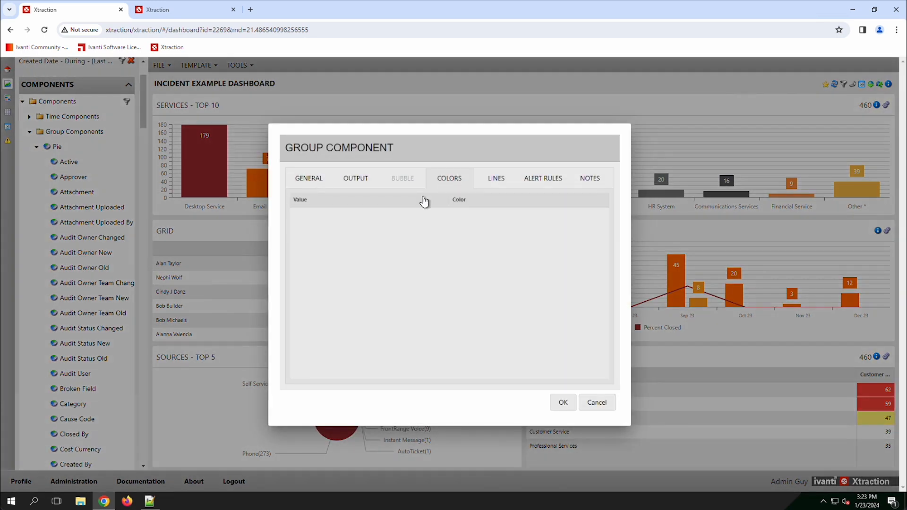
{"action": "right_click", "coordinate": [376, 230]}
{"action": "left_click", "coordinate": [409, 240]}
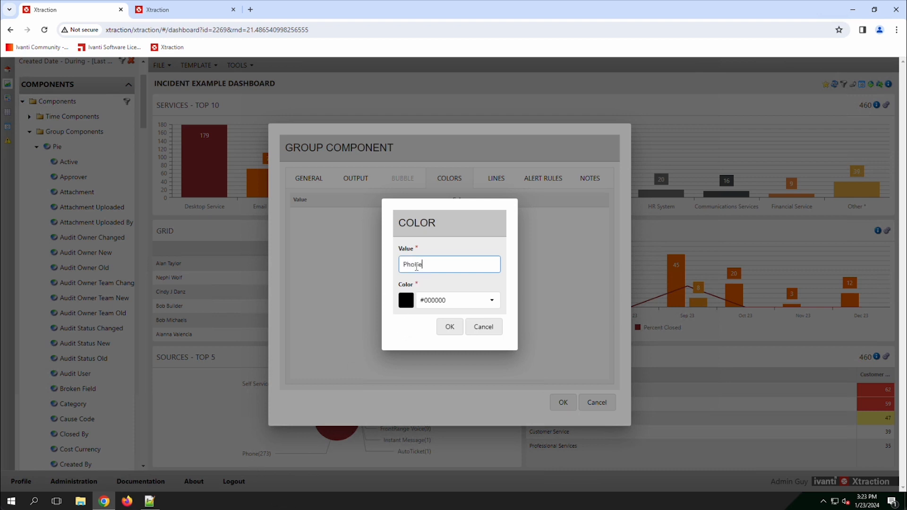
{"action": "type", "text": "Phone"}
{"action": "left_click", "coordinate": [491, 300]}
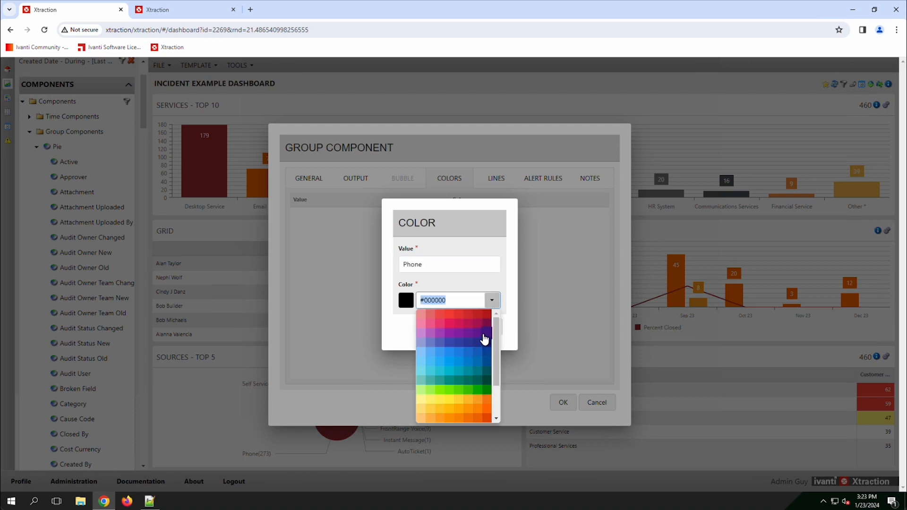
{"action": "left_click", "coordinate": [480, 335]}
{"action": "left_click", "coordinate": [449, 326]}
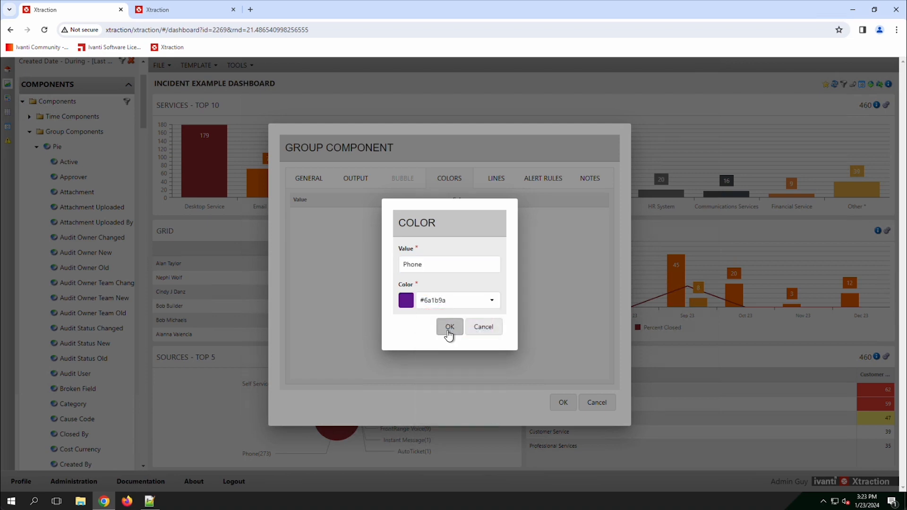
{"action": "left_click", "coordinate": [562, 403]}
{"action": "mouse_move", "coordinate": [329, 431]}
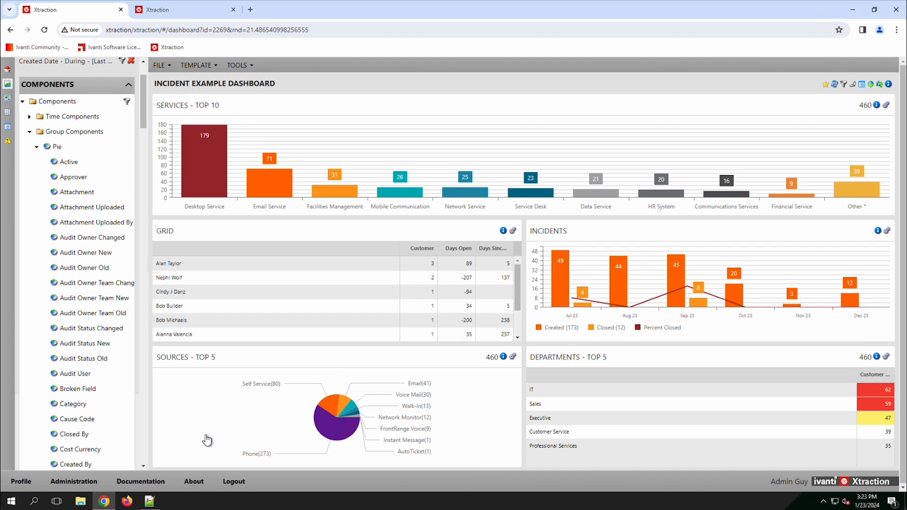
In the administration settings, try moving dark red from first to eighth in the default group colors, and close without saving.
{"action": "left_click", "coordinate": [83, 482]}
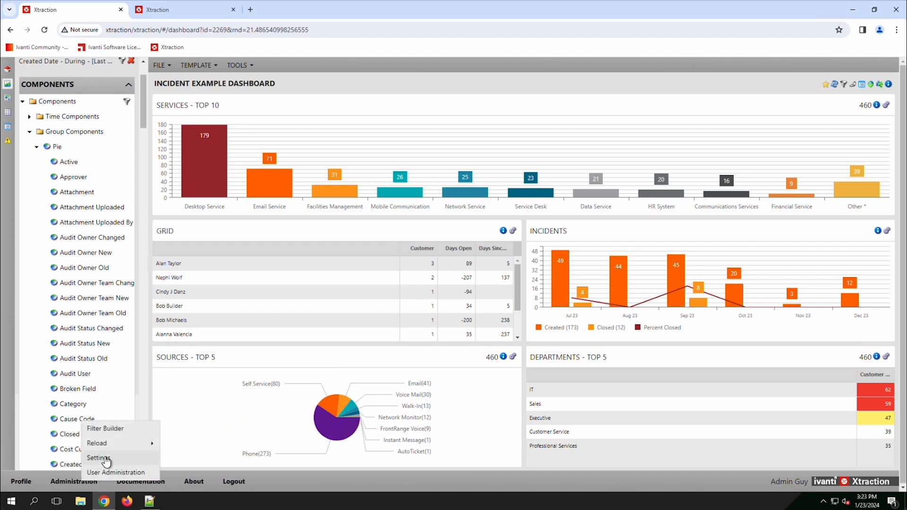
{"action": "left_click", "coordinate": [105, 458]}
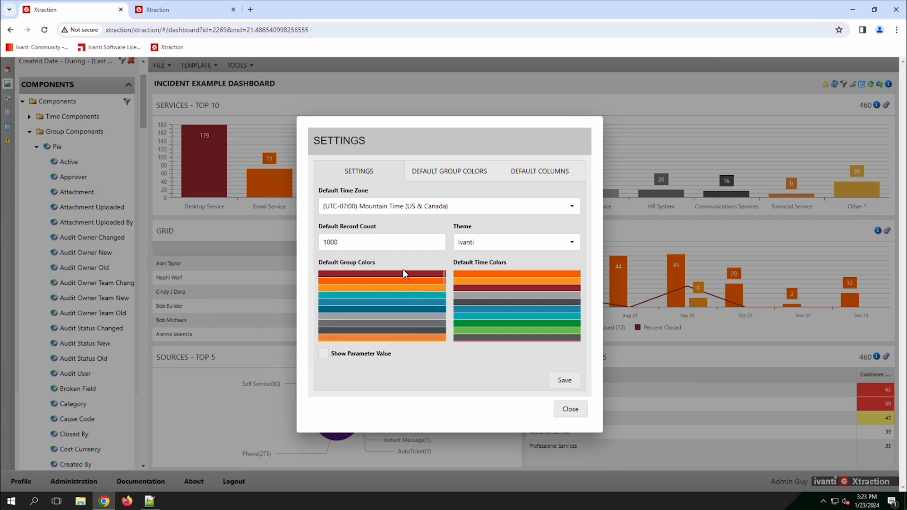
{"action": "left_click_drag", "start_coordinate": [403, 275], "coordinate": [408, 328]}
{"action": "scroll", "coordinate": [392, 314], "scroll_direction": "down", "scroll_amount": 5}
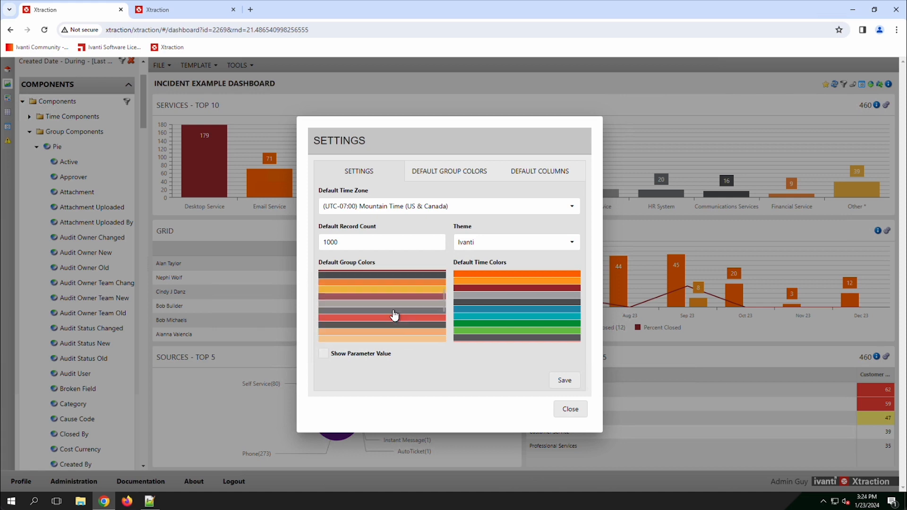
{"action": "scroll", "coordinate": [393, 303], "scroll_direction": "up", "scroll_amount": 5}
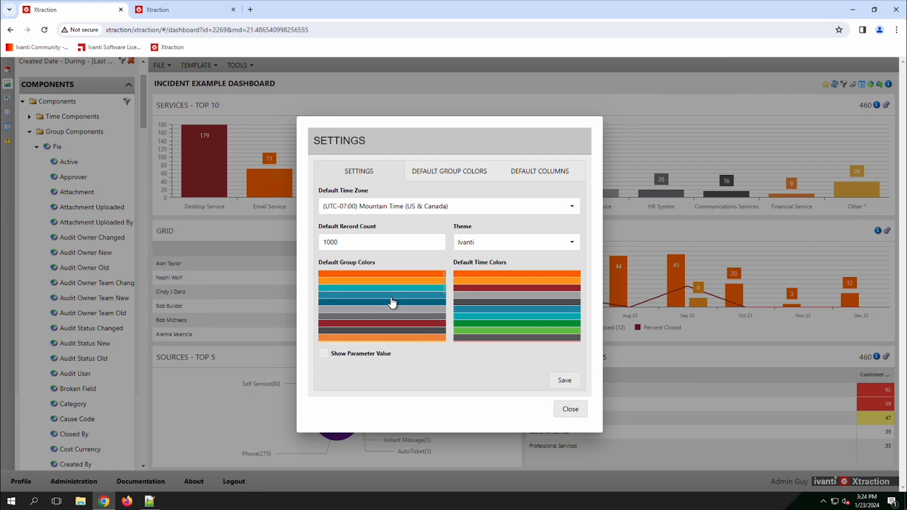
{"action": "right_click", "coordinate": [378, 276]}
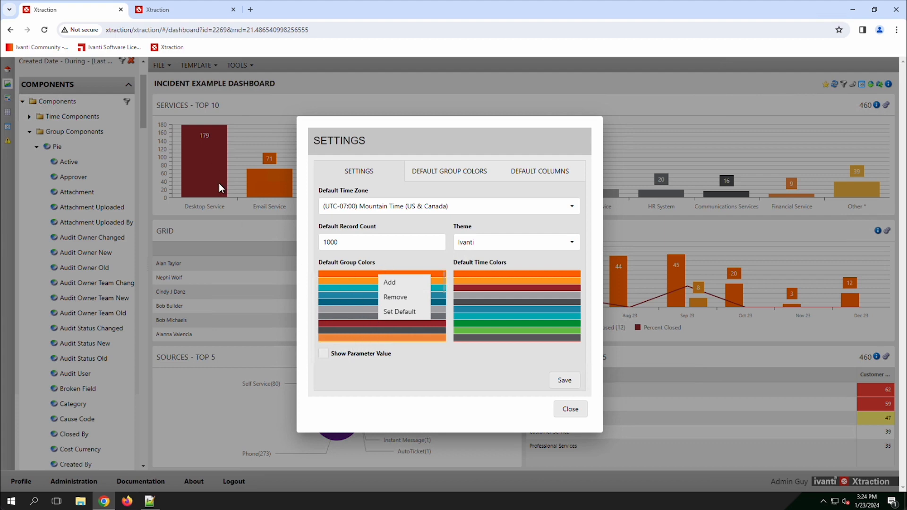
{"action": "left_click", "coordinate": [372, 265]}
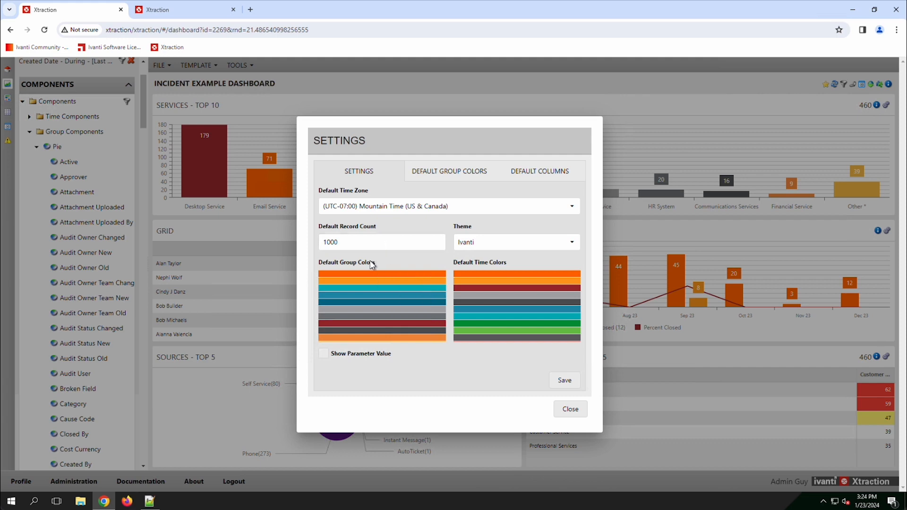
{"action": "left_click", "coordinate": [567, 409]}
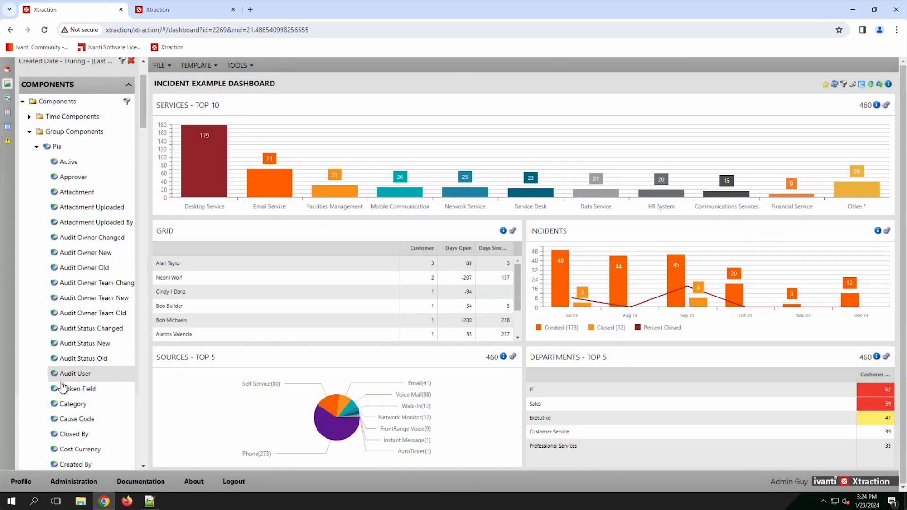
Replace the Sources - Top 5 component with the Source pie from the group components.
{"action": "scroll", "coordinate": [74, 378], "scroll_direction": "down", "scroll_amount": 2}
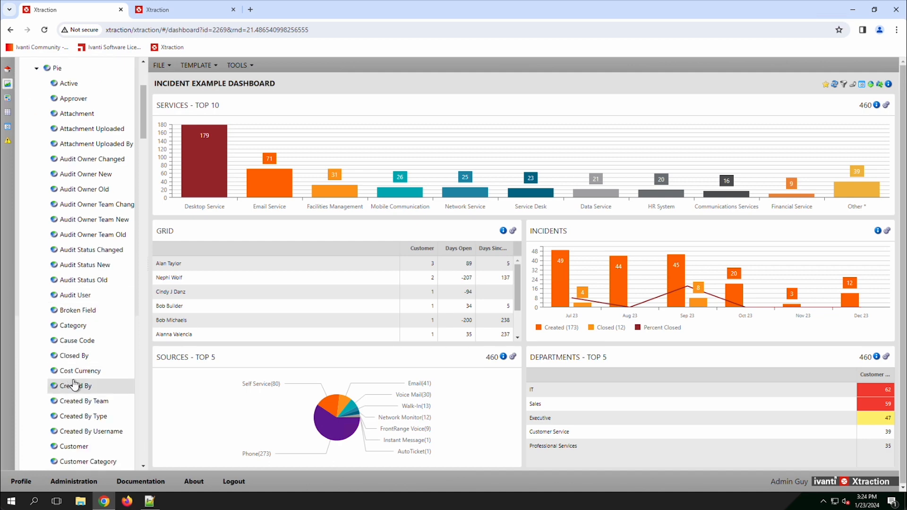
{"action": "scroll", "coordinate": [77, 385], "scroll_direction": "down", "scroll_amount": 7}
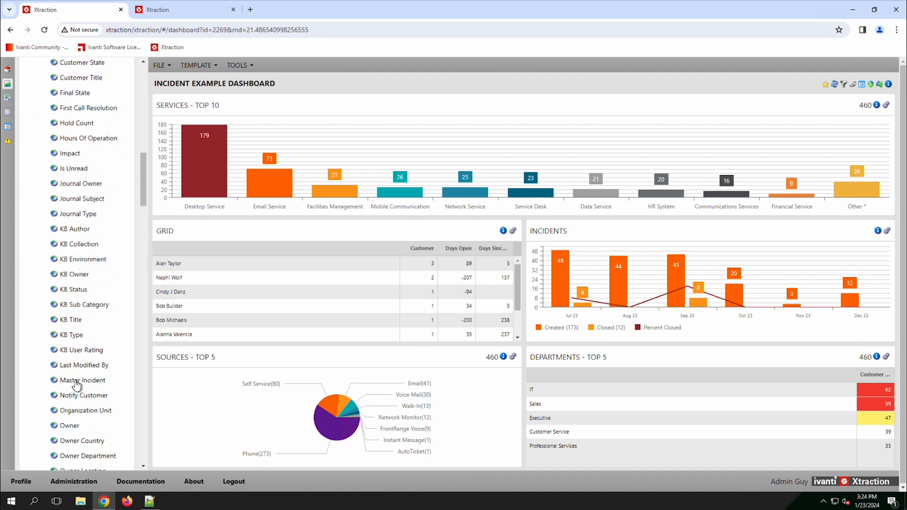
{"action": "scroll", "coordinate": [78, 384], "scroll_direction": "down", "scroll_amount": 12}
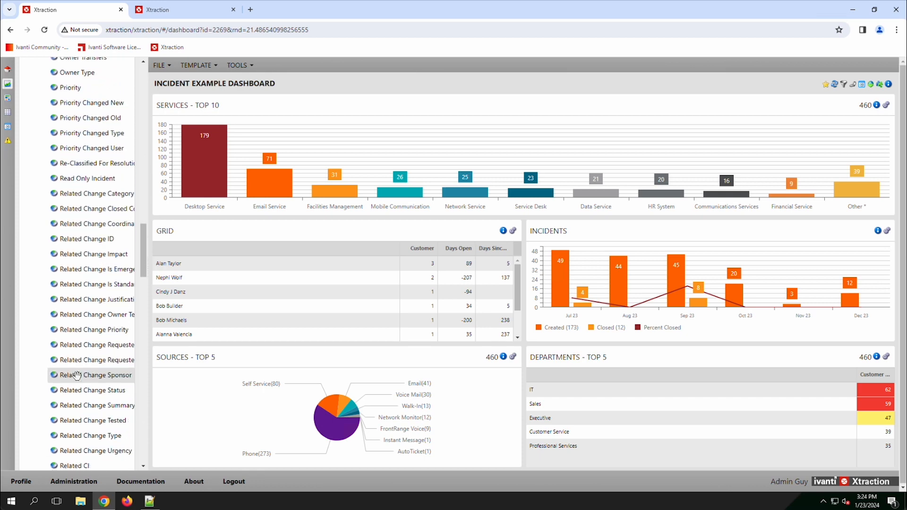
{"action": "scroll", "coordinate": [80, 383], "scroll_direction": "down", "scroll_amount": 13}
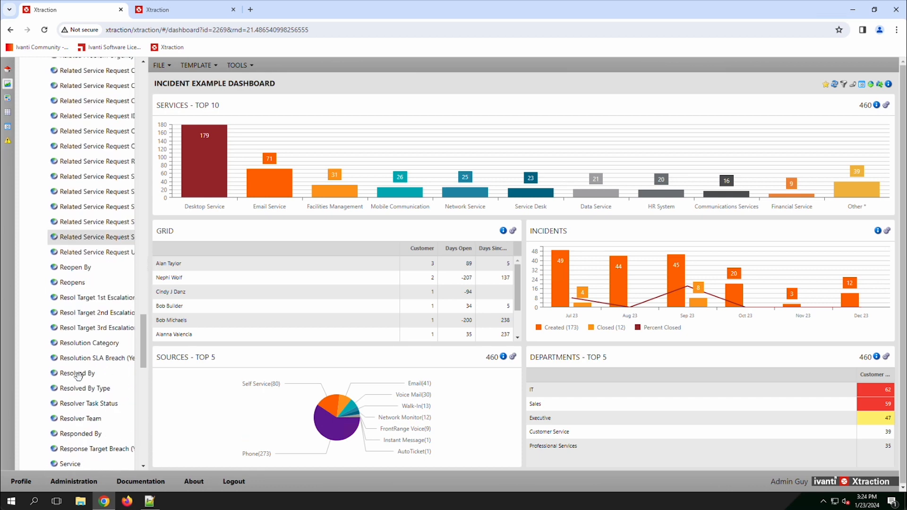
{"action": "scroll", "coordinate": [79, 376], "scroll_direction": "down", "scroll_amount": 4}
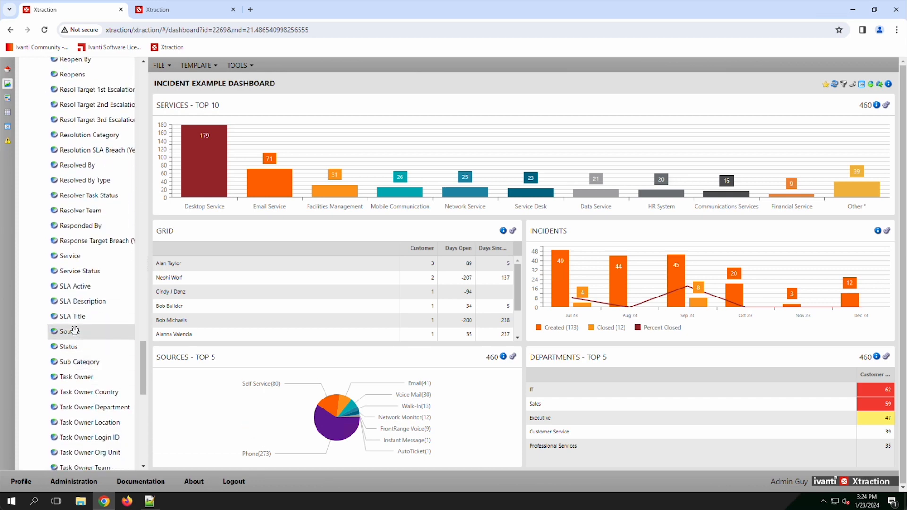
{"action": "left_click", "coordinate": [82, 333]}
{"action": "left_click_drag", "start_coordinate": [81, 335], "coordinate": [203, 360]}
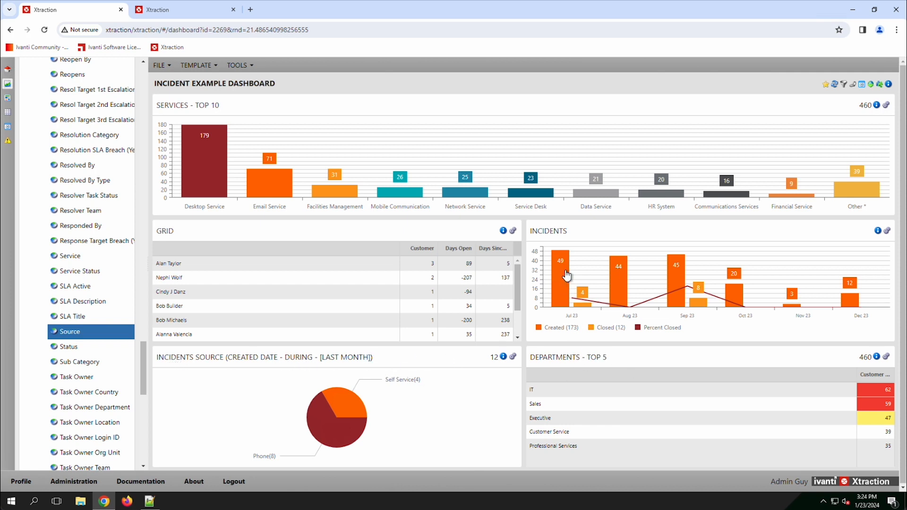
Turn off Show Title Summary in the output settings of the new Incidents Source component.
{"action": "left_click", "coordinate": [503, 361]}
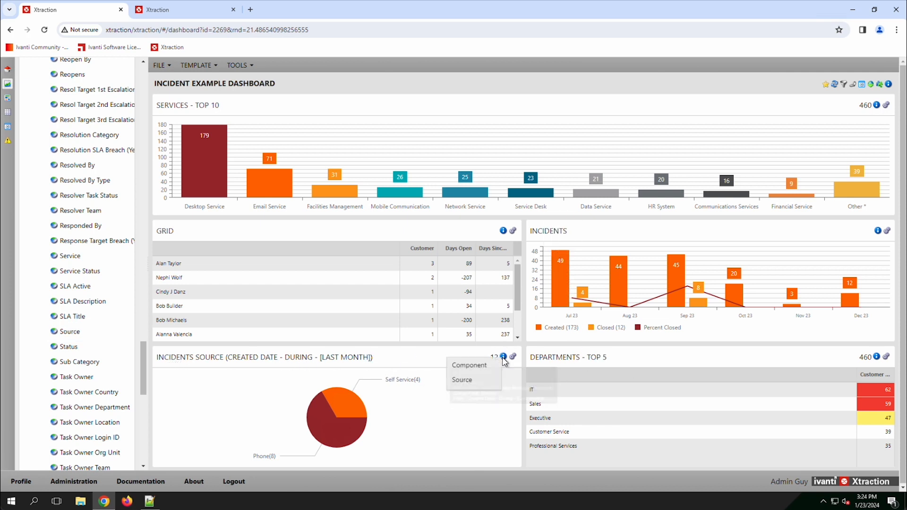
{"action": "left_click", "coordinate": [473, 367]}
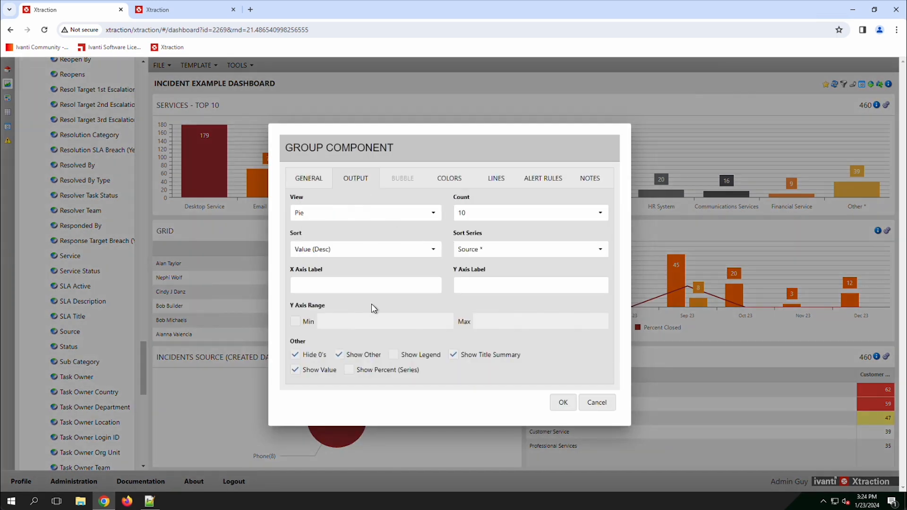
{"action": "left_click", "coordinate": [454, 356]}
{"action": "left_click", "coordinate": [564, 403]}
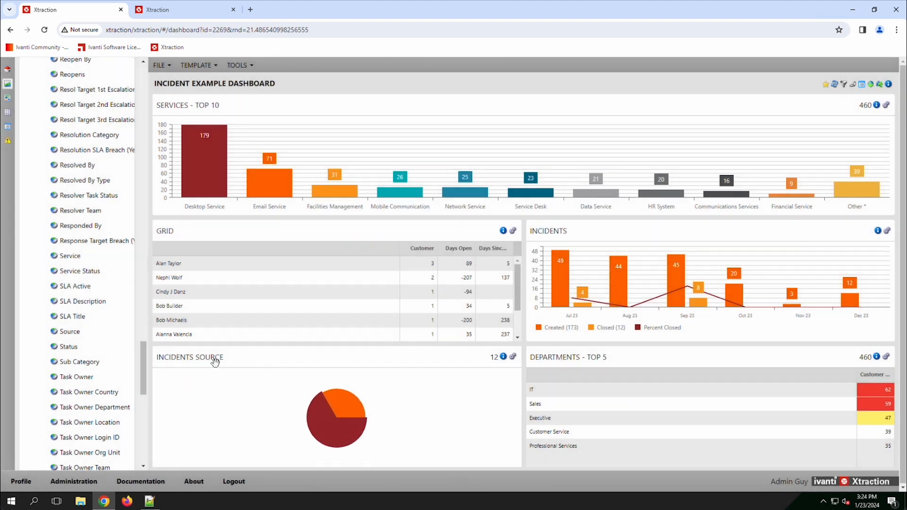
Set the output view of the Incidents Source component to Column.
{"action": "left_click", "coordinate": [503, 358]}
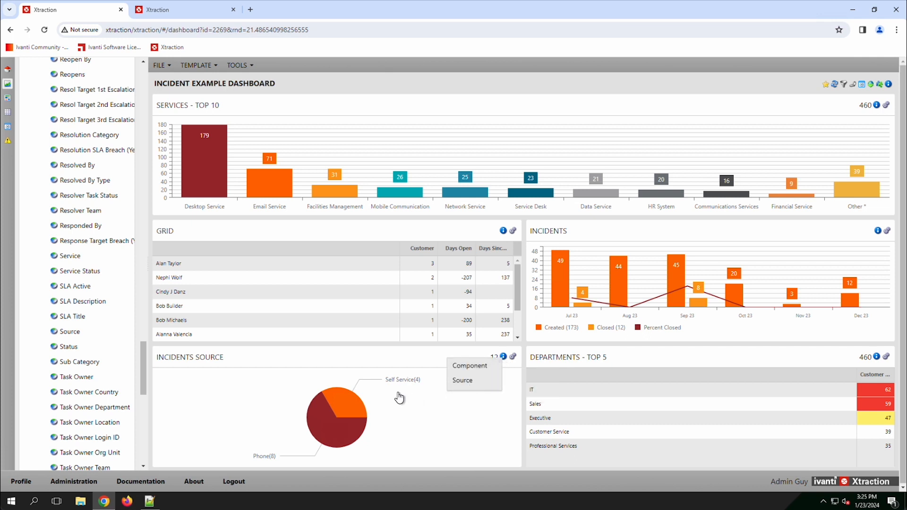
{"action": "left_click", "coordinate": [464, 366]}
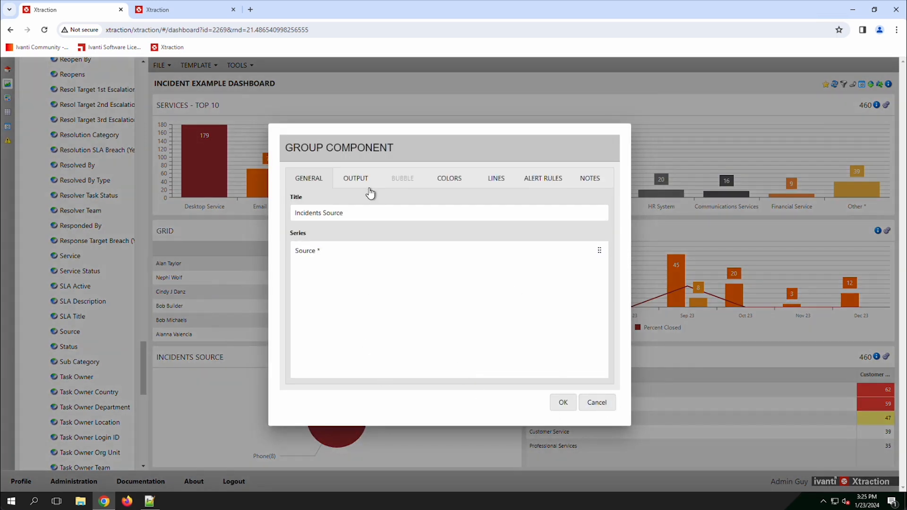
{"action": "left_click", "coordinate": [358, 180]}
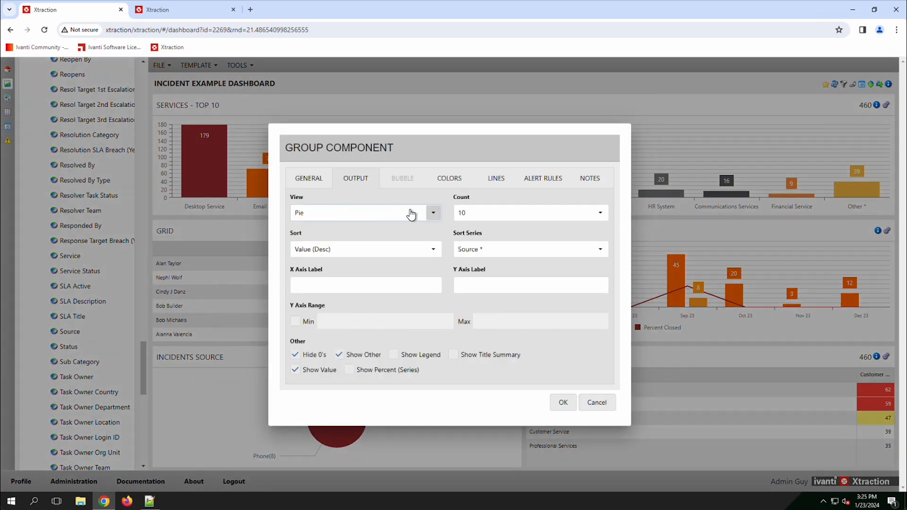
{"action": "left_click", "coordinate": [431, 212]}
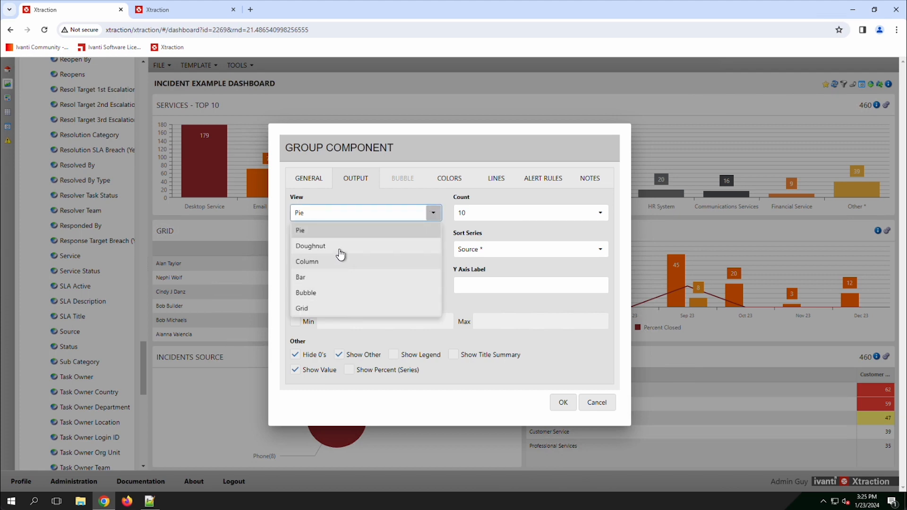
{"action": "left_click", "coordinate": [339, 264]}
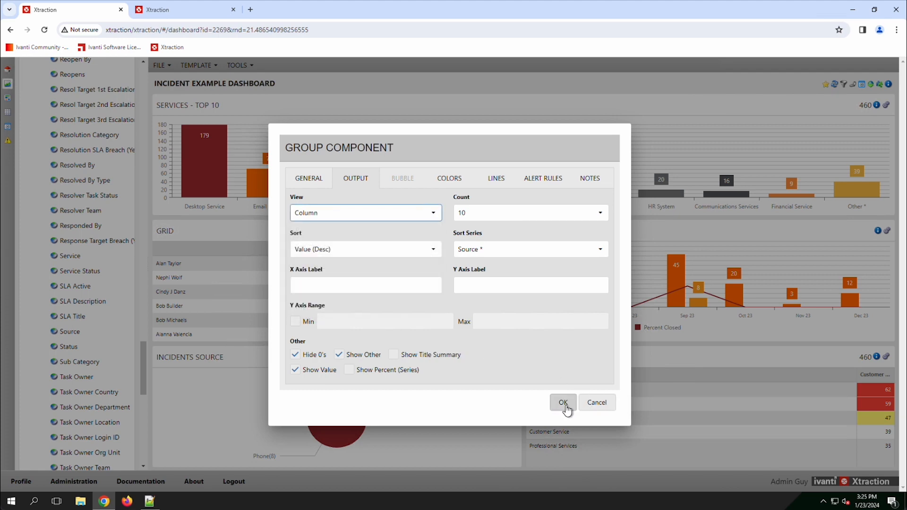
{"action": "left_click", "coordinate": [563, 403]}
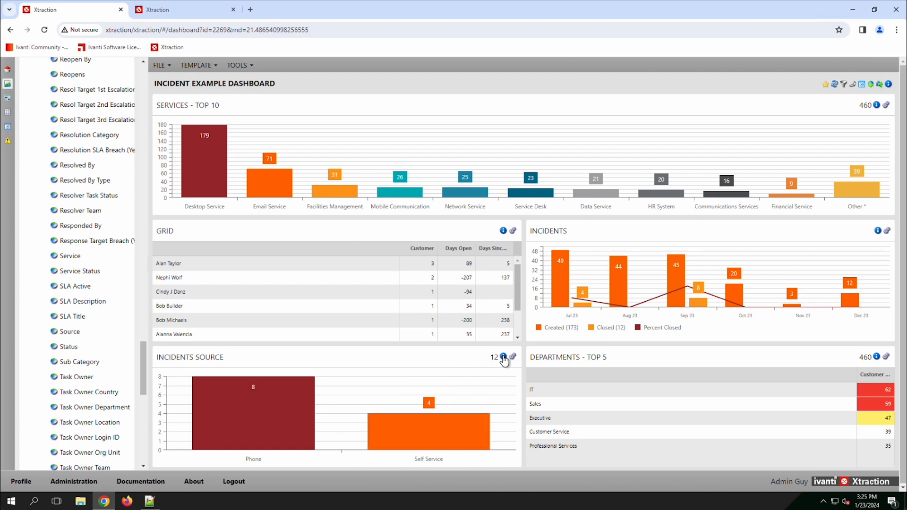
{"action": "left_click", "coordinate": [501, 358]}
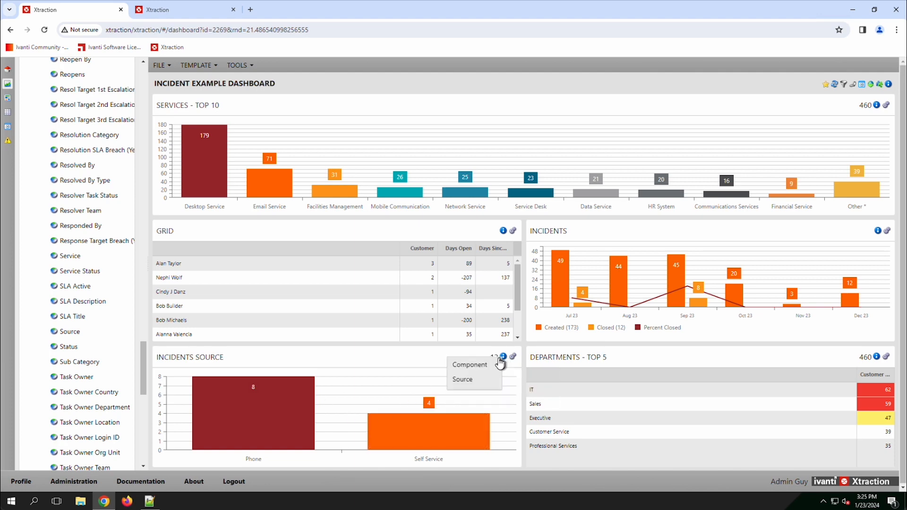
{"action": "left_click", "coordinate": [470, 365]}
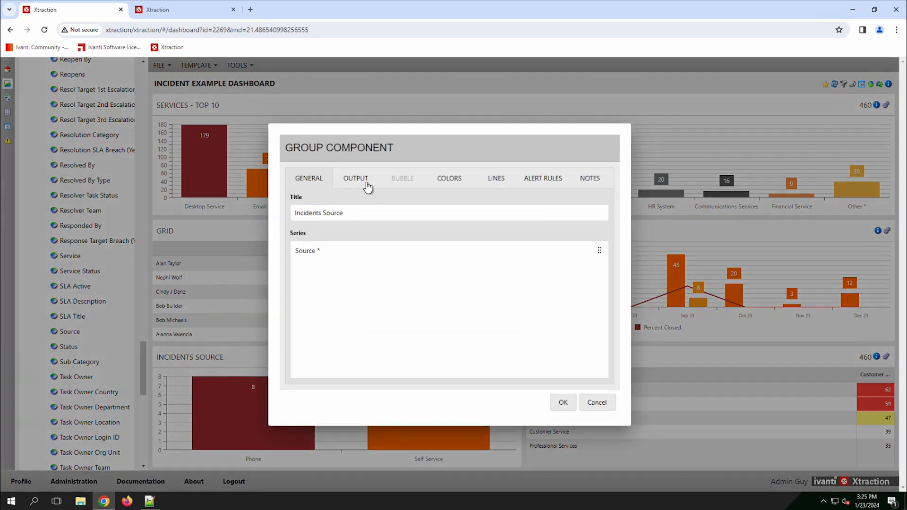
{"action": "left_click", "coordinate": [588, 403]}
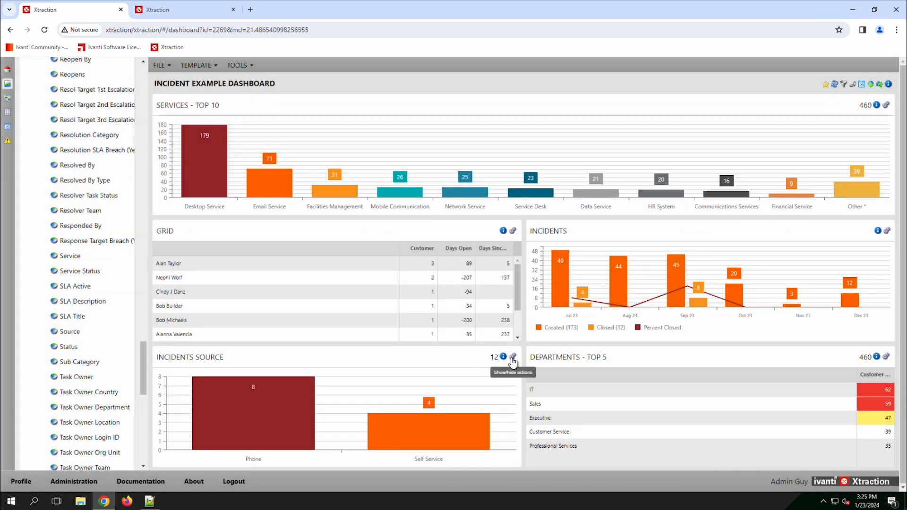
Switch the Incidents Source component to the Grid view using its component actions.
{"action": "left_click", "coordinate": [512, 357]}
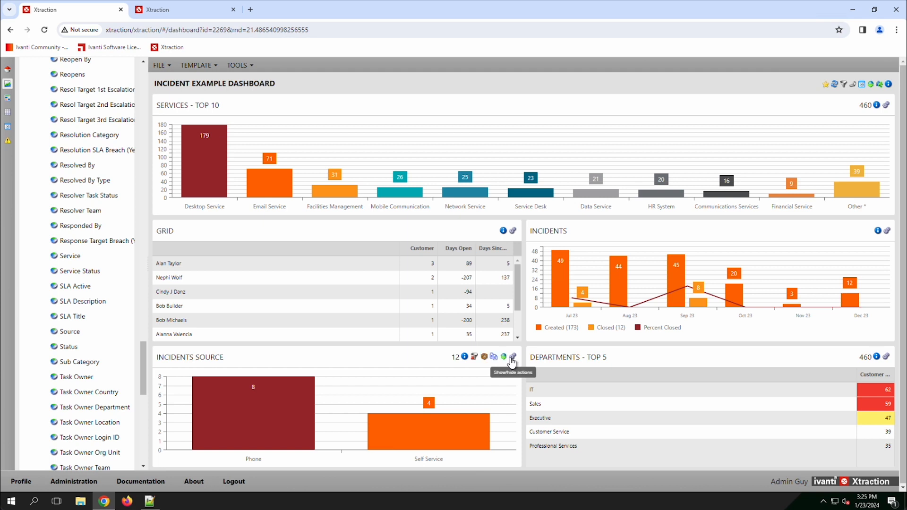
{"action": "left_click", "coordinate": [485, 358]}
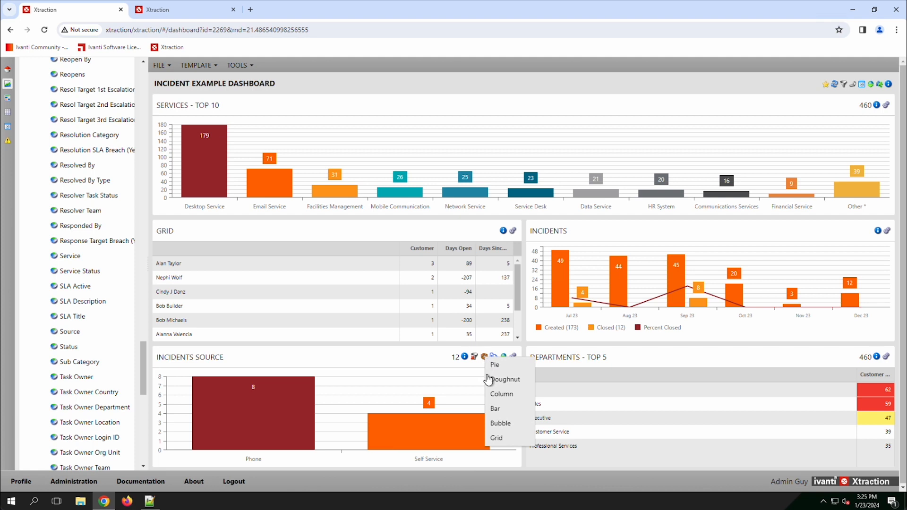
{"action": "left_click", "coordinate": [500, 437]}
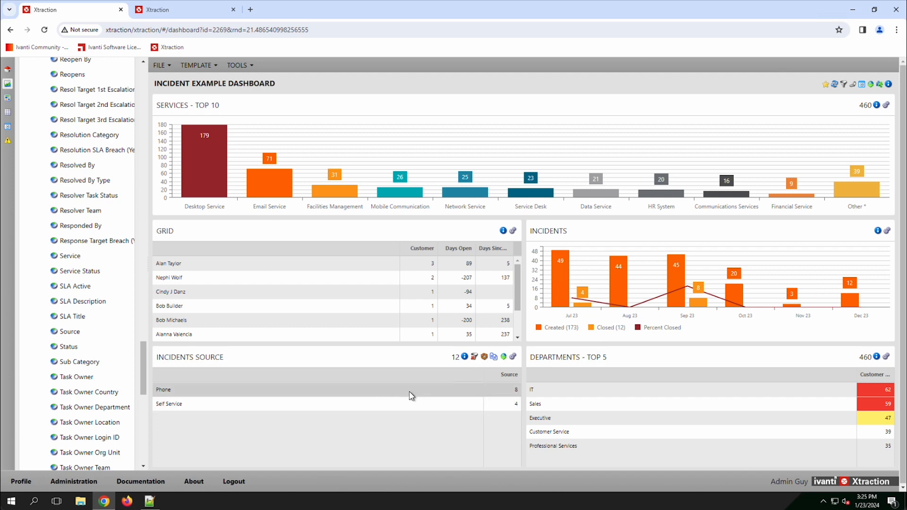
Collapse the Group Components folder in the component tree.
{"action": "scroll", "coordinate": [102, 303], "scroll_direction": "up", "scroll_amount": 20}
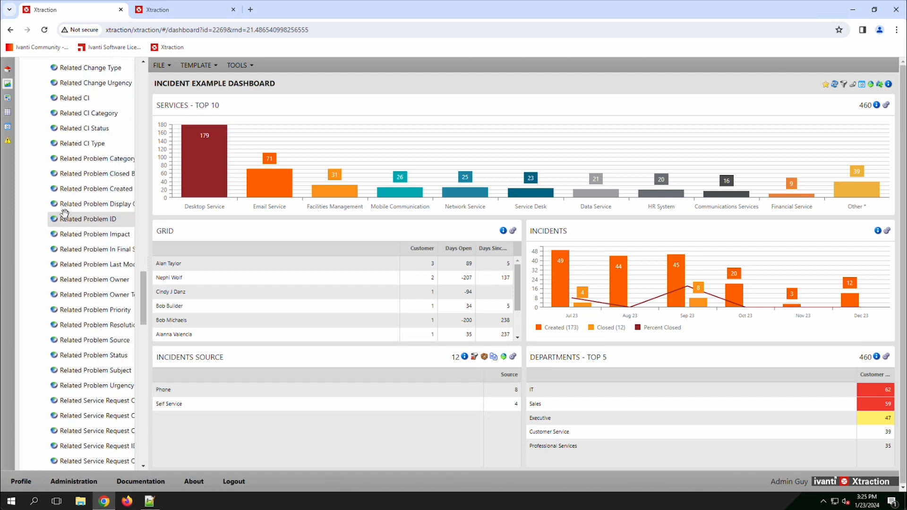
{"action": "scroll", "coordinate": [36, 210], "scroll_direction": "up", "scroll_amount": 15}
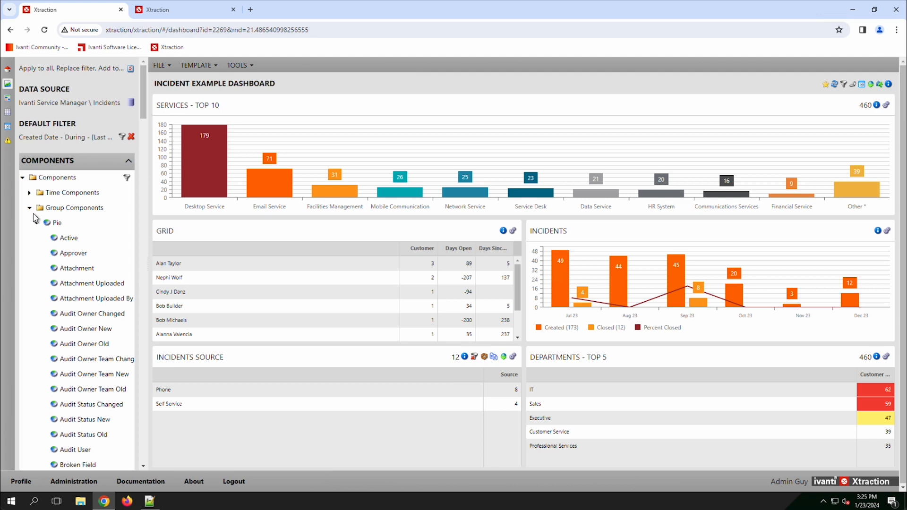
{"action": "left_click", "coordinate": [34, 208]}
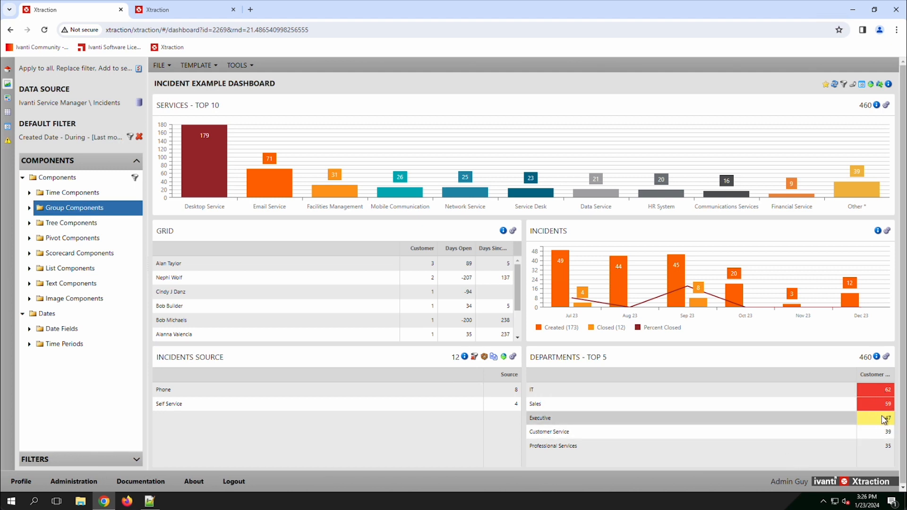
Add an alert rule to the Departments - Top 5 component with the operation Less than and the value 40.
{"action": "left_click", "coordinate": [876, 358]}
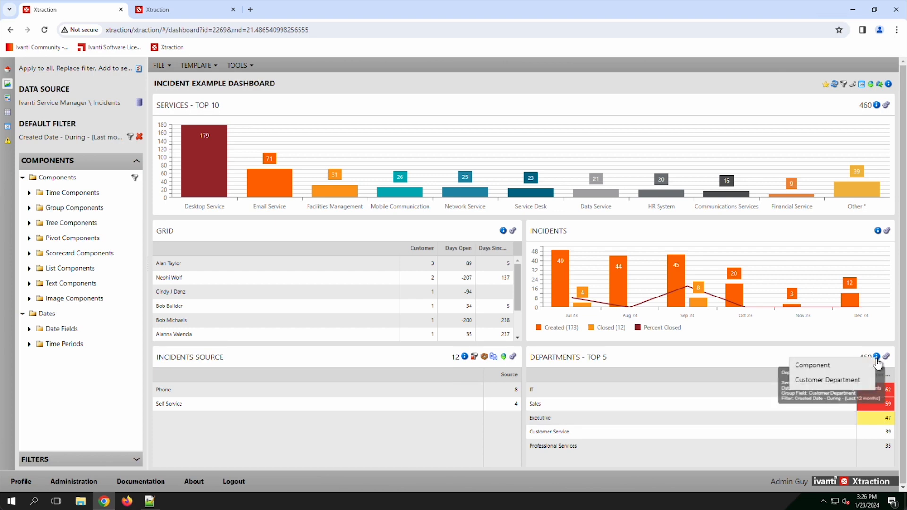
{"action": "left_click", "coordinate": [840, 372]}
{"action": "left_click", "coordinate": [532, 185]}
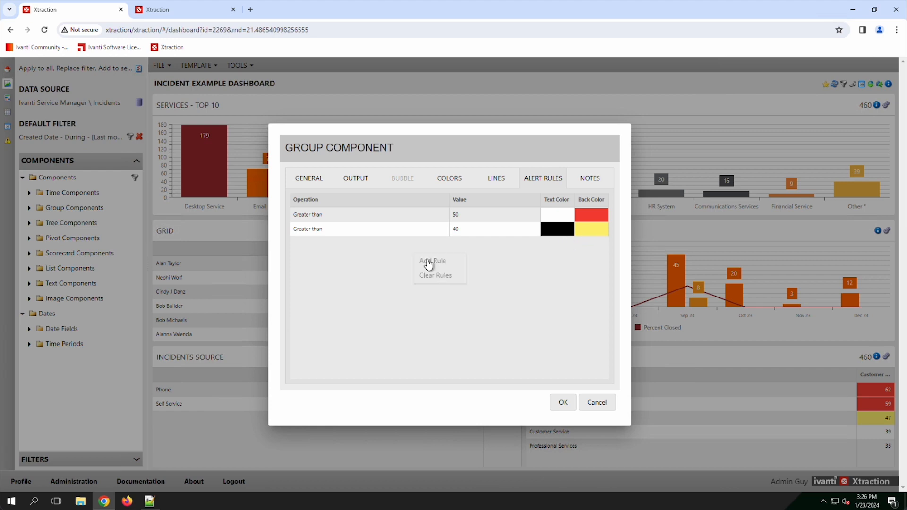
{"action": "left_click", "coordinate": [439, 261]}
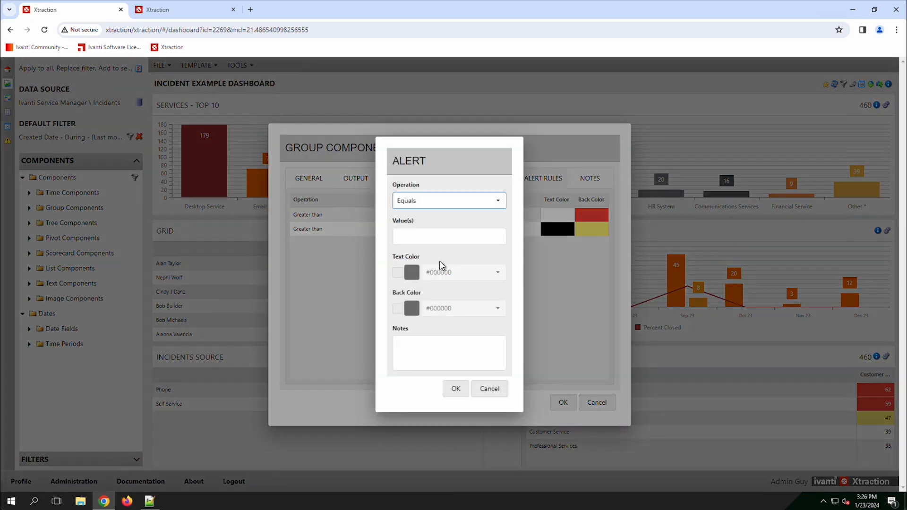
{"action": "left_click", "coordinate": [497, 200]}
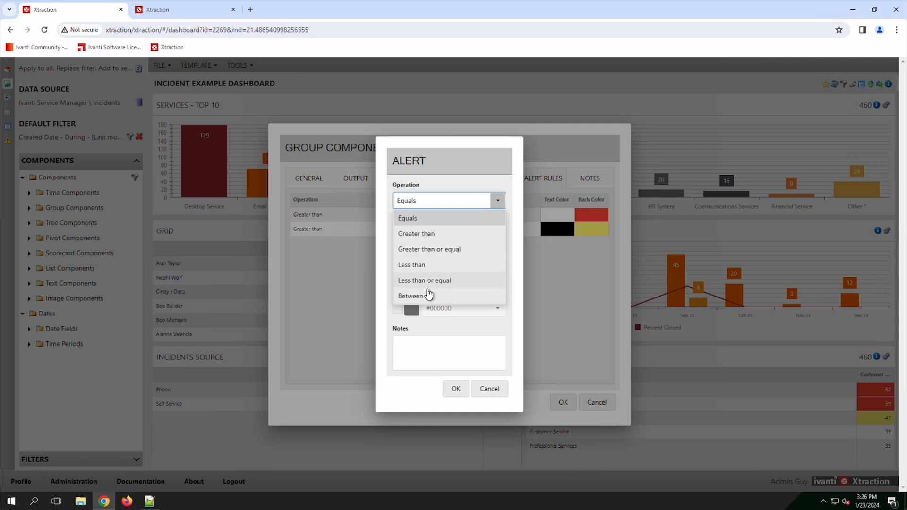
{"action": "left_click", "coordinate": [427, 272]}
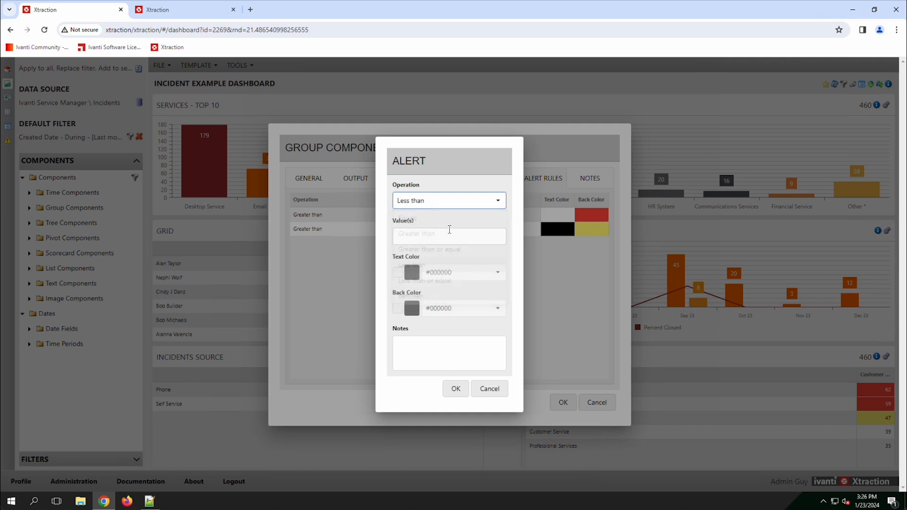
{"action": "left_click", "coordinate": [427, 239]}
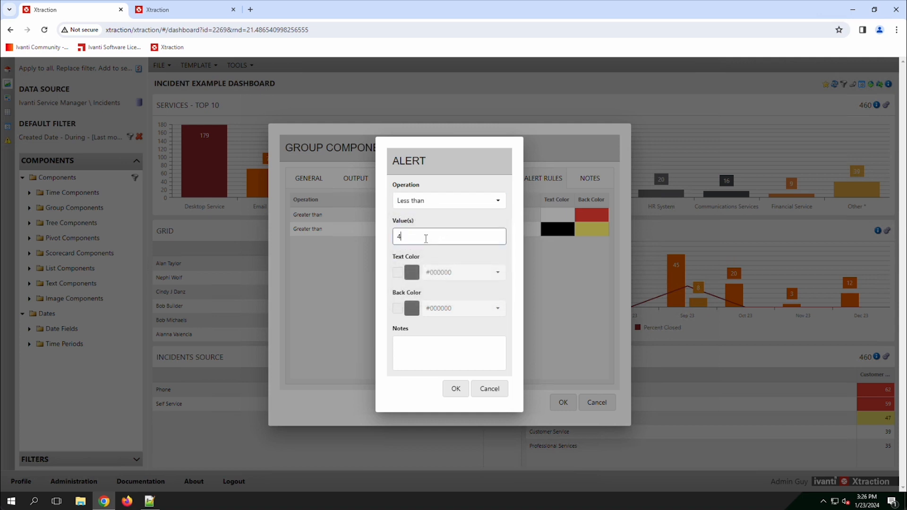
Give the new alert rule text color #000000 and green back color #61d800, and save the component settings.
{"action": "left_click", "coordinate": [397, 273]}
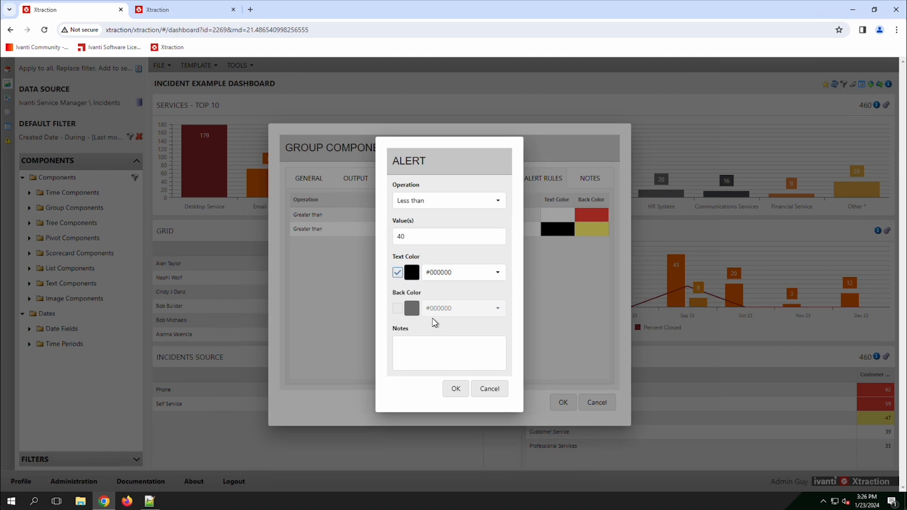
{"action": "left_click", "coordinate": [397, 312]}
{"action": "left_click", "coordinate": [498, 308]}
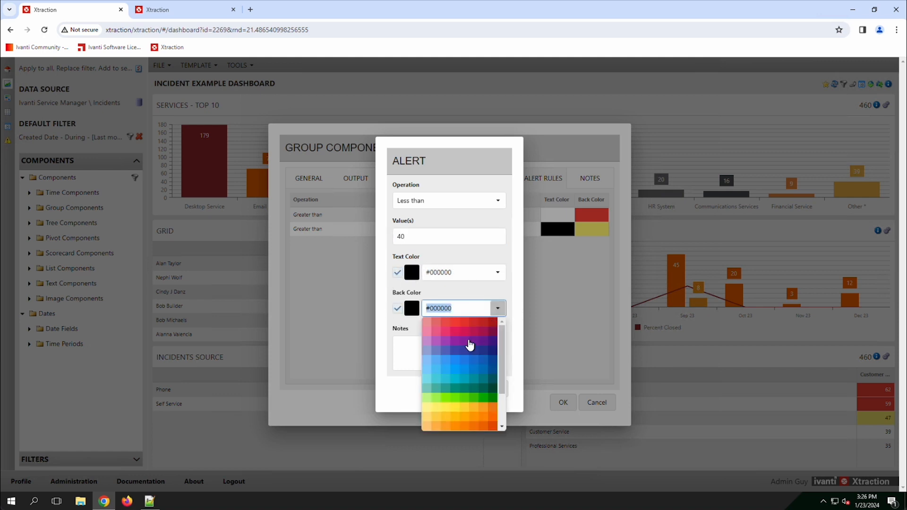
{"action": "left_click", "coordinate": [463, 398]}
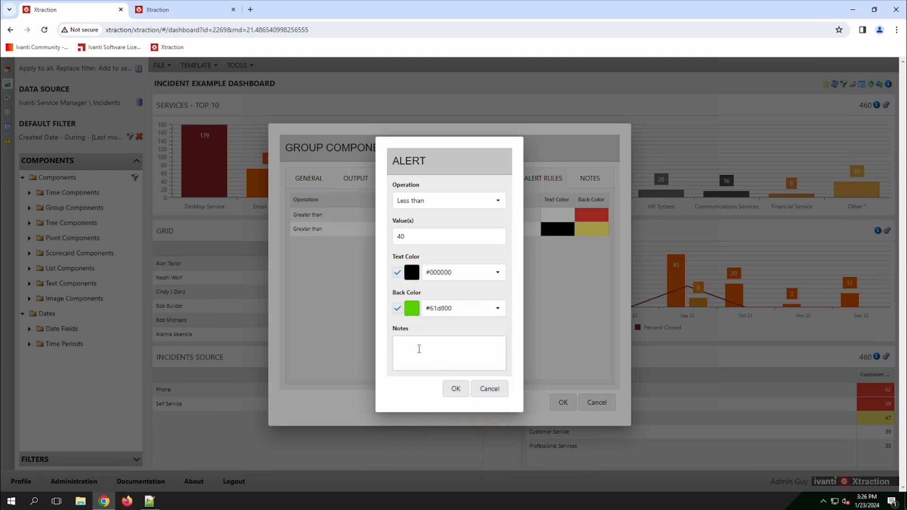
{"action": "left_click", "coordinate": [455, 388]}
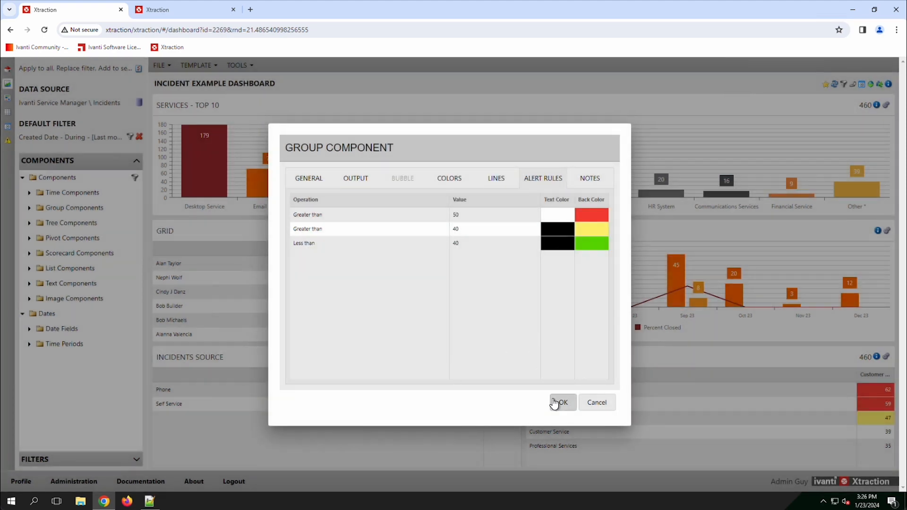
{"action": "left_click", "coordinate": [562, 402]}
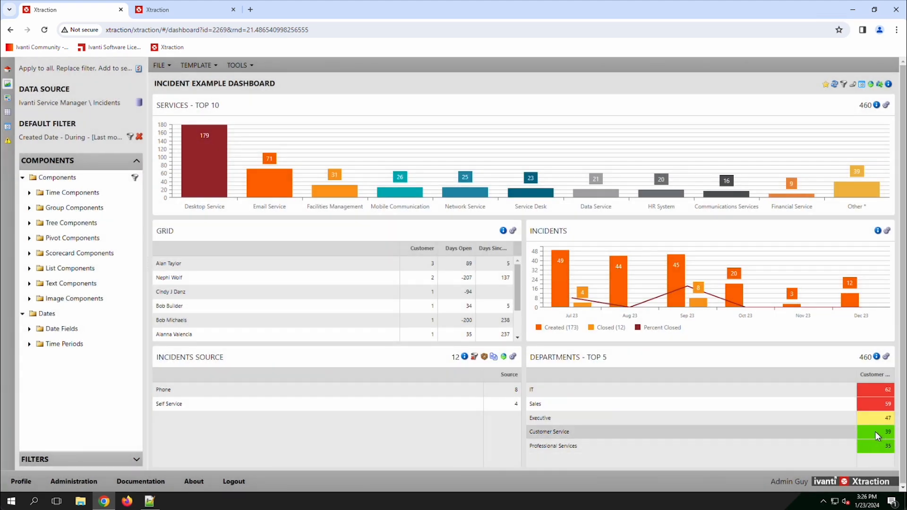
Review the alert rules of the Departments - Top 5 component and inspect the monthly data points in the Incidents chart.
{"action": "left_click", "coordinate": [877, 360]}
{"action": "left_click", "coordinate": [846, 367]}
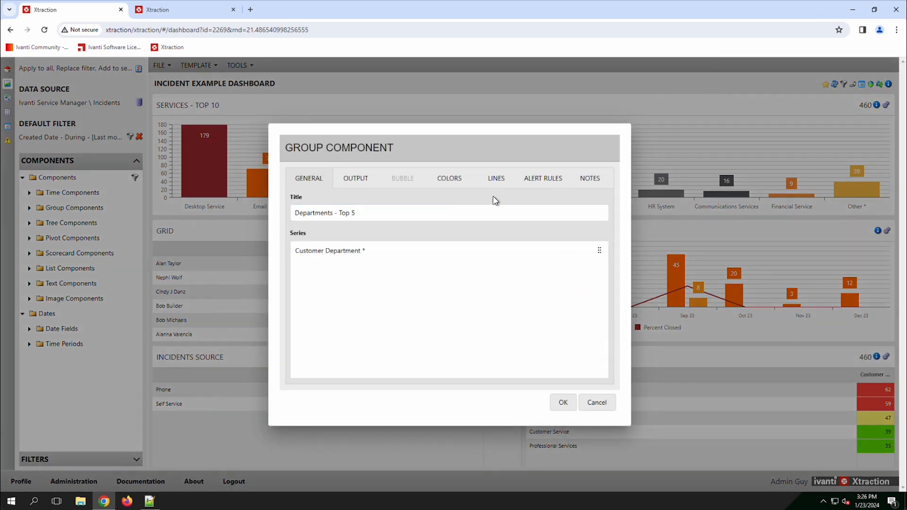
{"action": "left_click", "coordinate": [534, 184]}
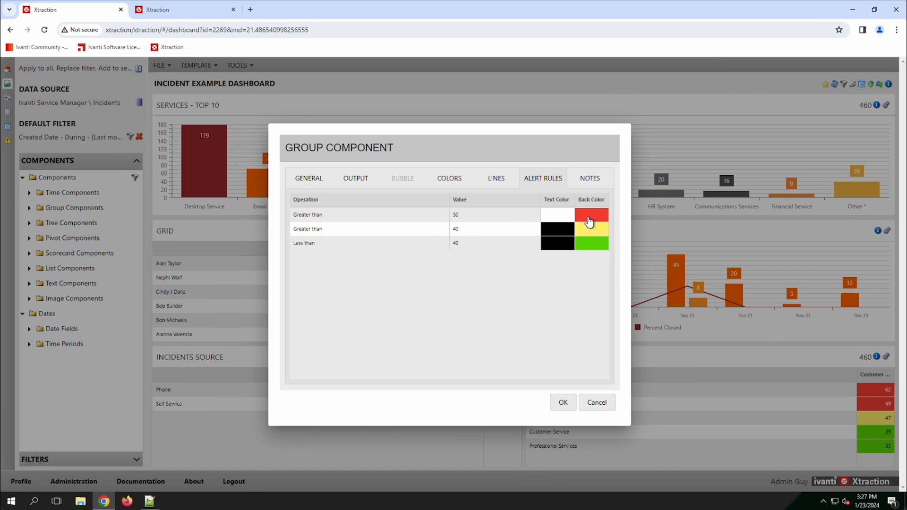
{"action": "left_click", "coordinate": [562, 402]}
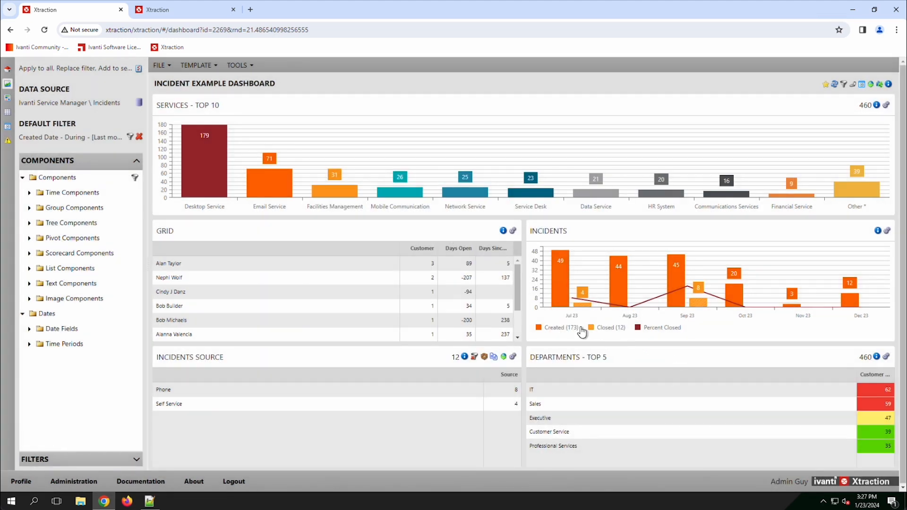
{"action": "mouse_move", "coordinate": [562, 307]}
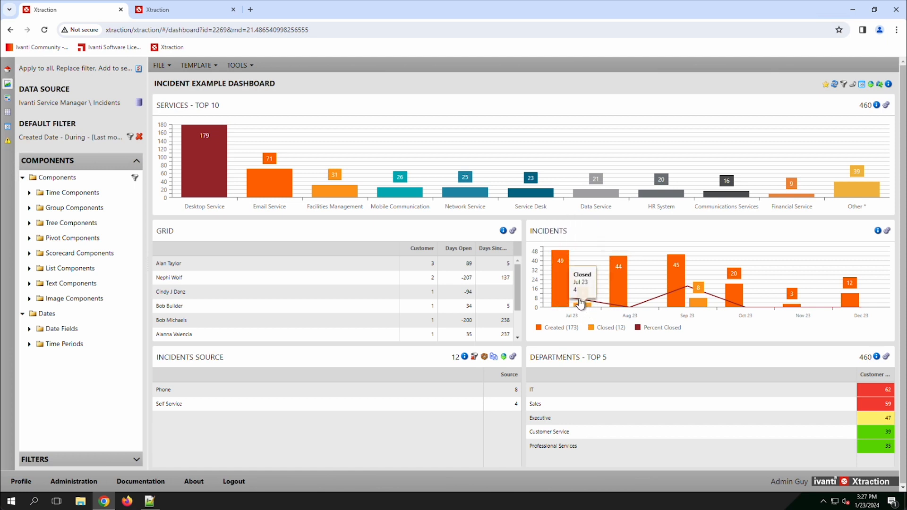
{"action": "mouse_move", "coordinate": [620, 311]}
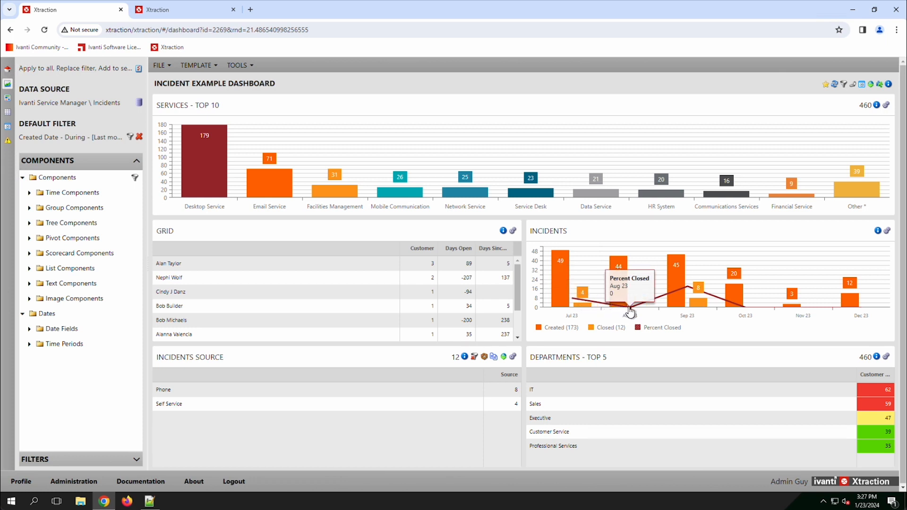
{"action": "mouse_move", "coordinate": [685, 289]}
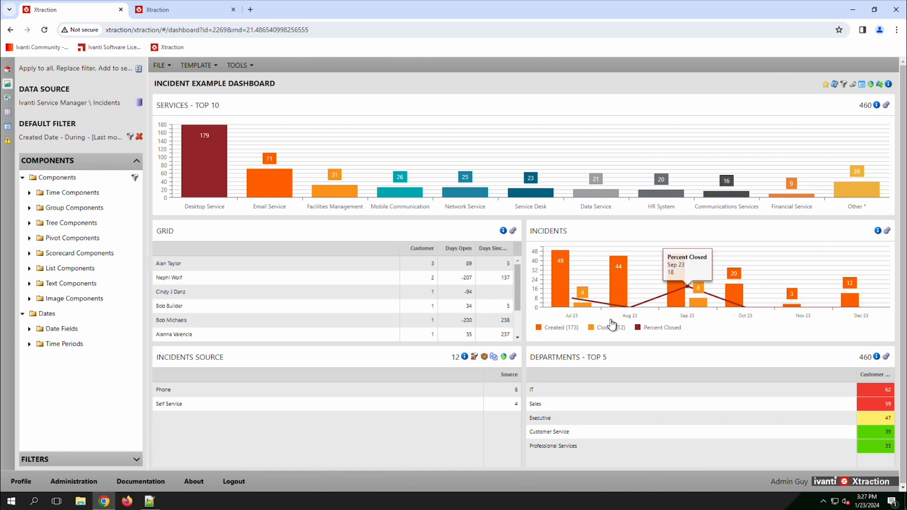
Switch the Incidents Source component to the Bar view.
{"action": "left_click", "coordinate": [493, 357]}
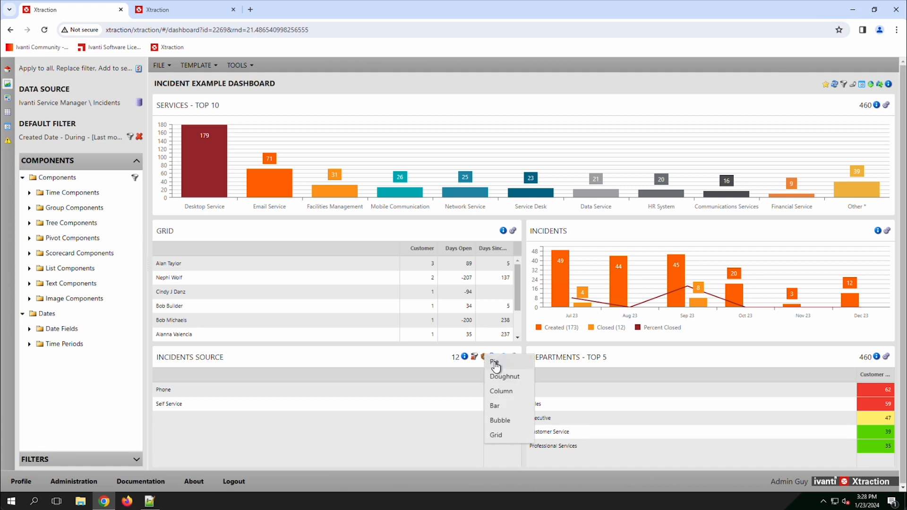
{"action": "left_click", "coordinate": [497, 406]}
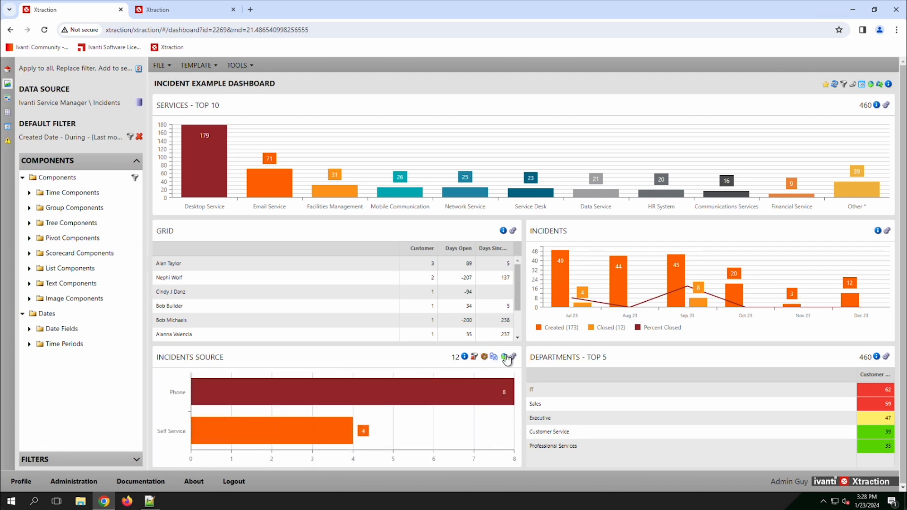
{"action": "left_click", "coordinate": [465, 358]}
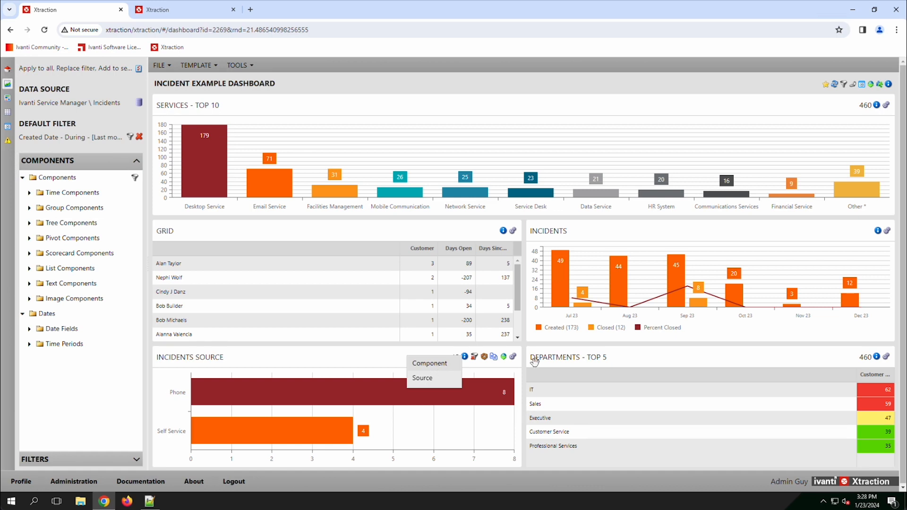
Add a series to the Incidents time component using the data source Ivanti Service Manager \ Service Requests.
{"action": "left_click", "coordinate": [872, 233]}
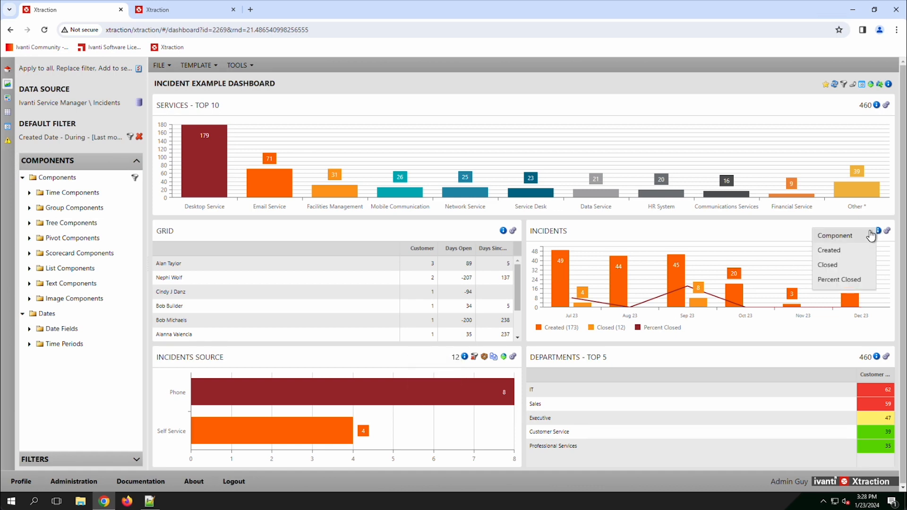
{"action": "left_click", "coordinate": [844, 236]}
{"action": "right_click", "coordinate": [316, 300]}
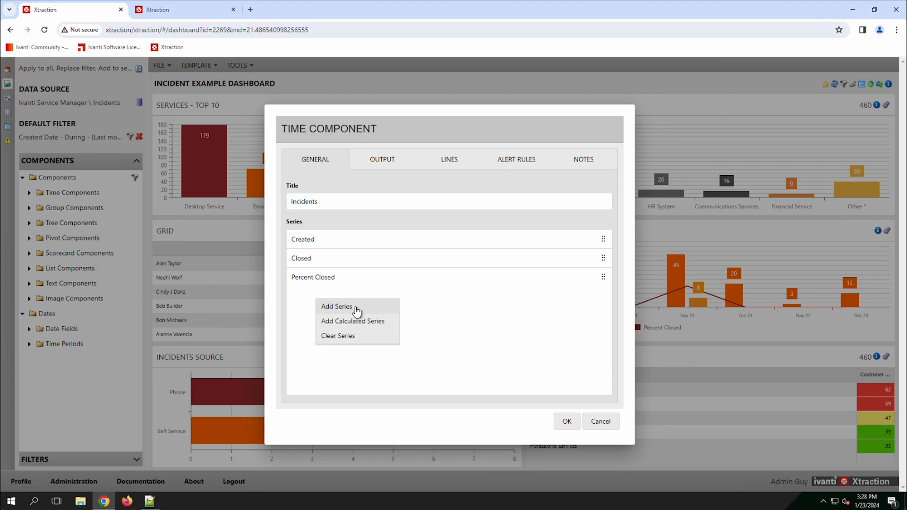
{"action": "left_click", "coordinate": [359, 308]}
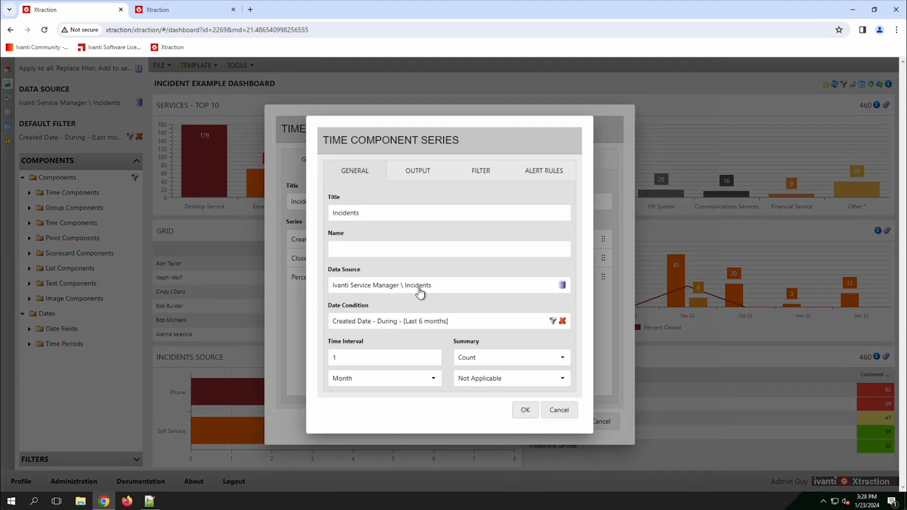
{"action": "left_click", "coordinate": [563, 286]}
{"action": "left_click", "coordinate": [406, 232]}
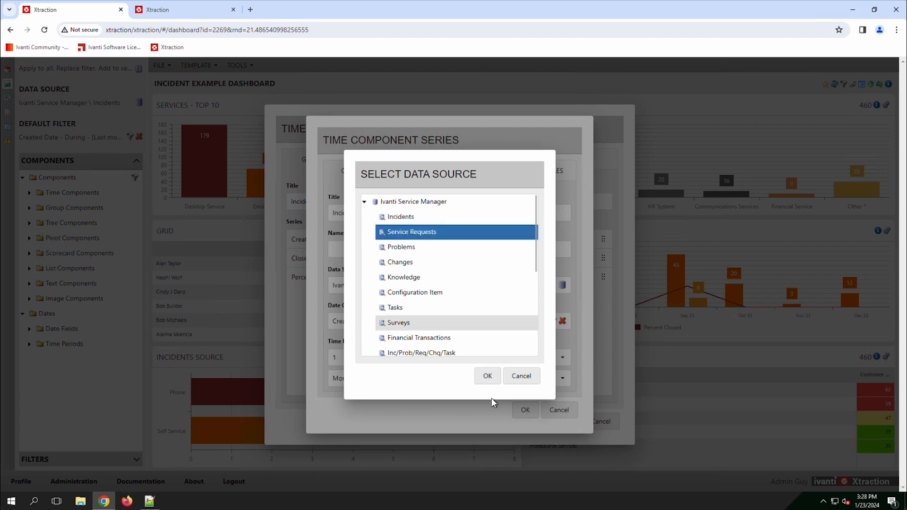
{"action": "left_click", "coordinate": [488, 375]}
{"action": "left_click", "coordinate": [509, 309]}
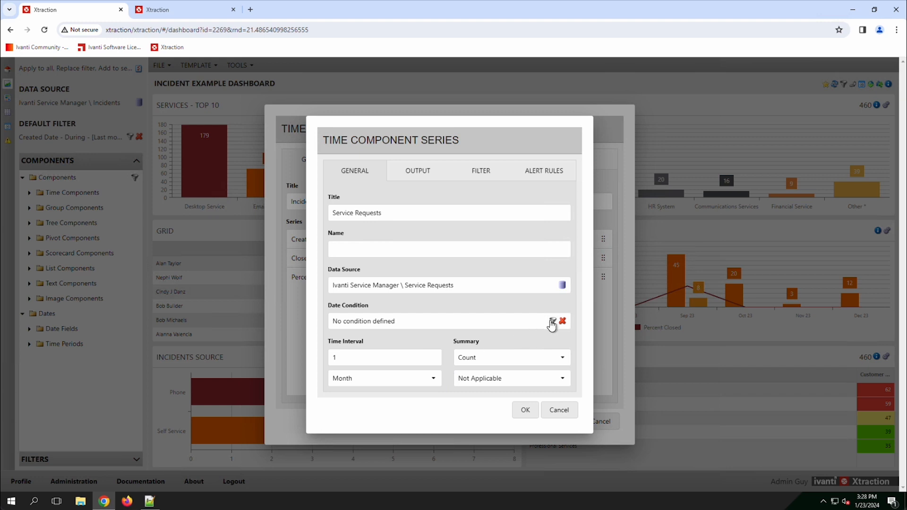
Set the new series' date condition to Created Date during the last 2 months, and save the series and component settings.
{"action": "left_click", "coordinate": [552, 321]}
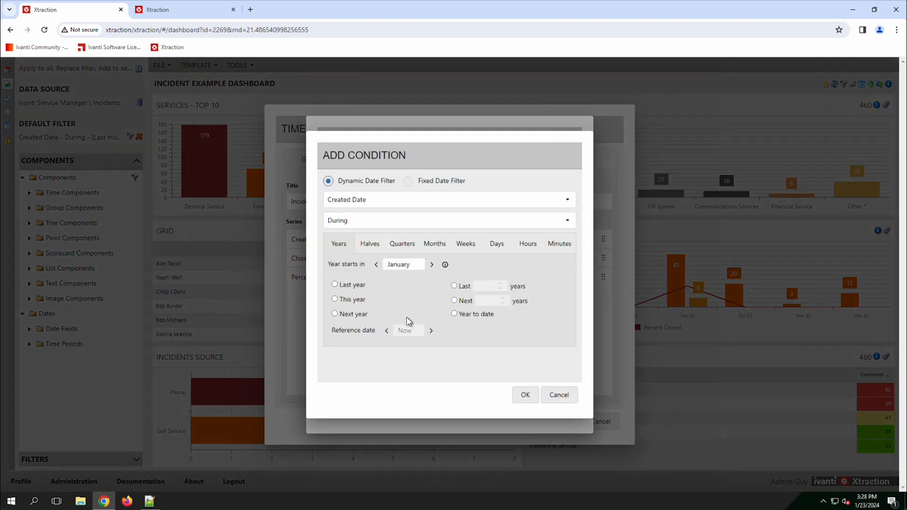
{"action": "left_click", "coordinate": [454, 286]}
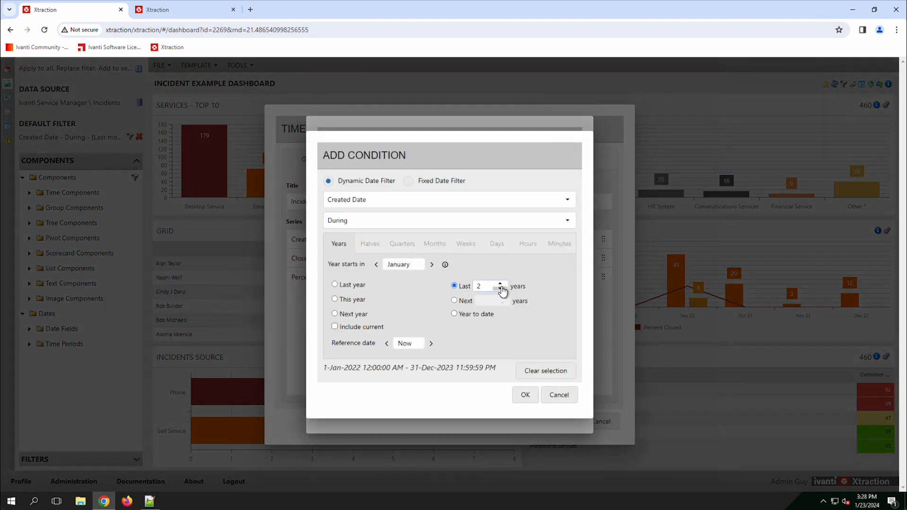
{"action": "left_click", "coordinate": [530, 370]}
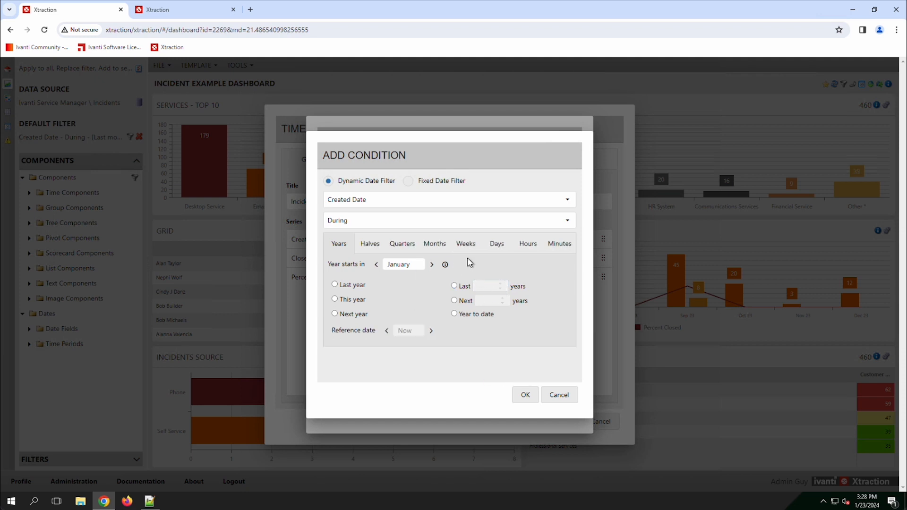
{"action": "left_click", "coordinate": [448, 247]}
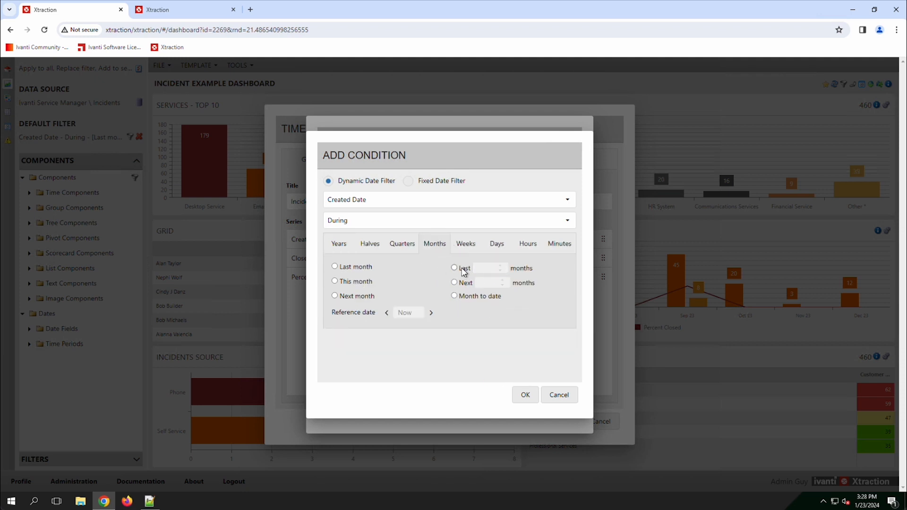
{"action": "left_click", "coordinate": [454, 268]}
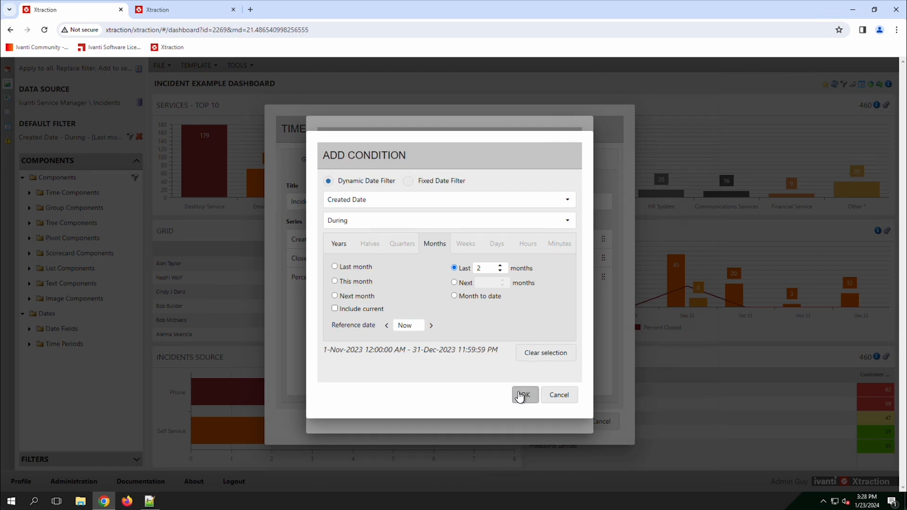
{"action": "left_click", "coordinate": [523, 396]}
{"action": "left_click", "coordinate": [523, 409]}
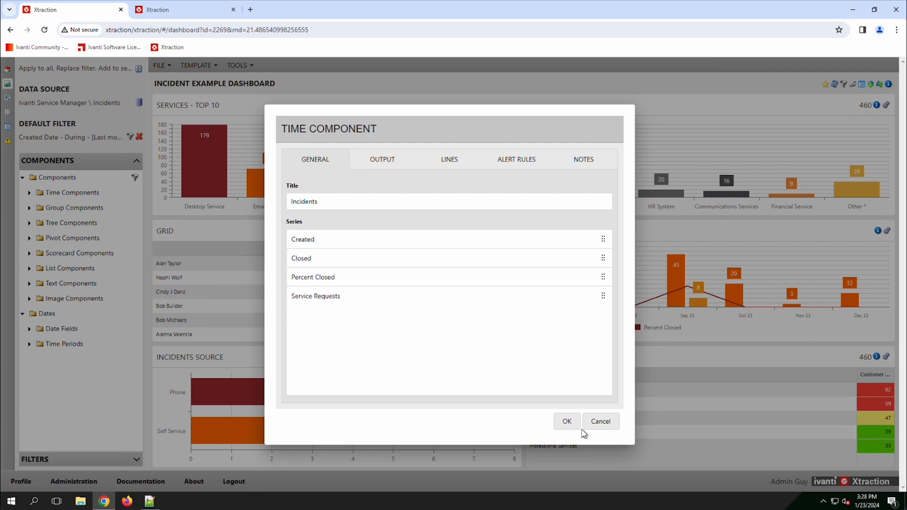
{"action": "left_click", "coordinate": [567, 421]}
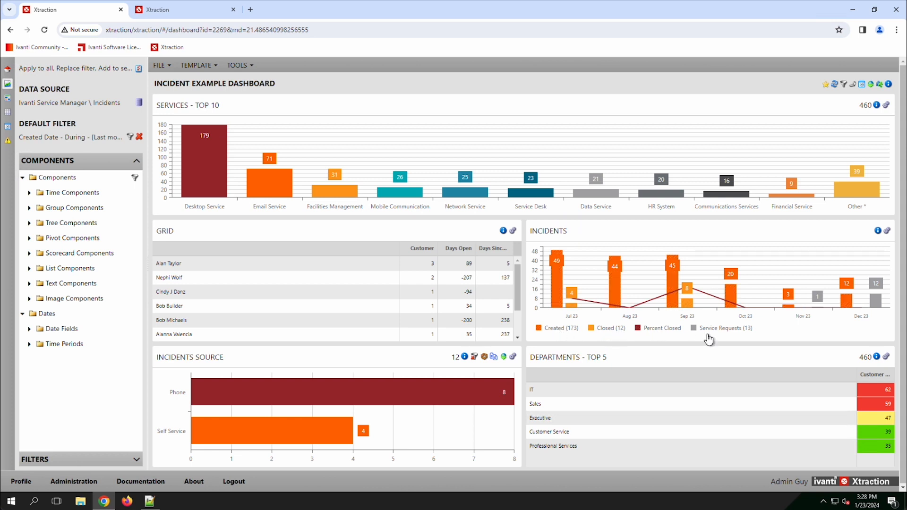
Review the settings and names of the Created and Closed series in the Incidents component without changing them.
{"action": "mouse_move", "coordinate": [867, 303]}
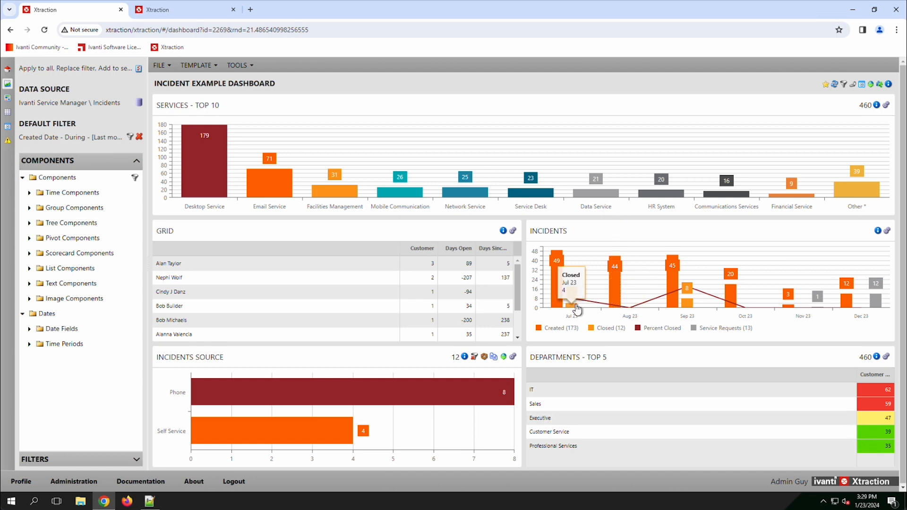
{"action": "left_click", "coordinate": [876, 231]}
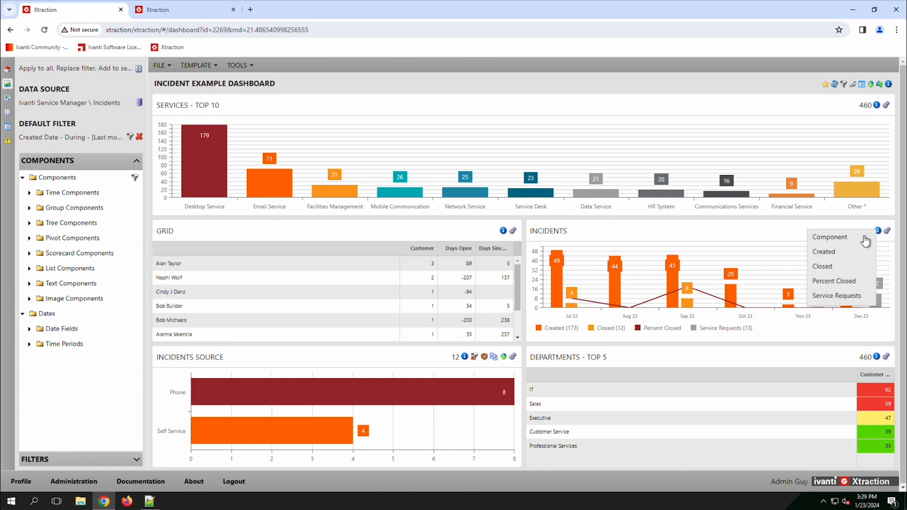
{"action": "left_click", "coordinate": [829, 236]}
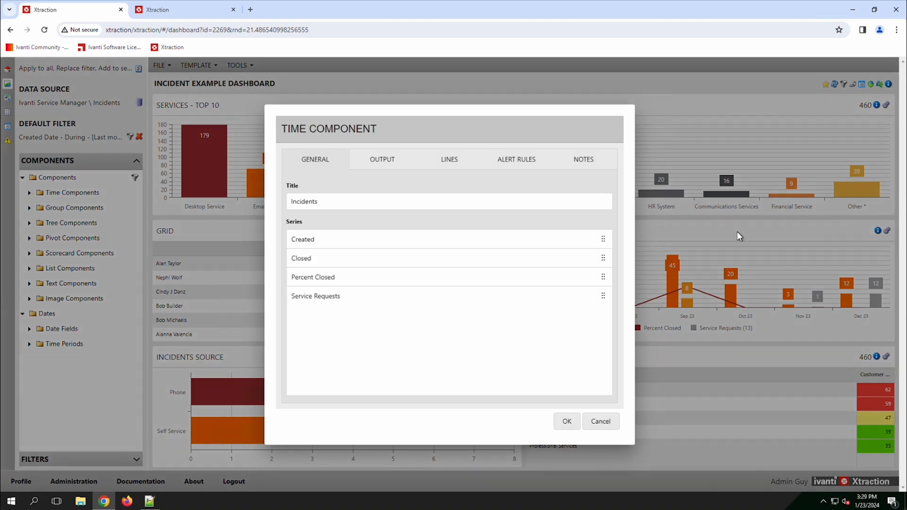
{"action": "left_click", "coordinate": [331, 242]}
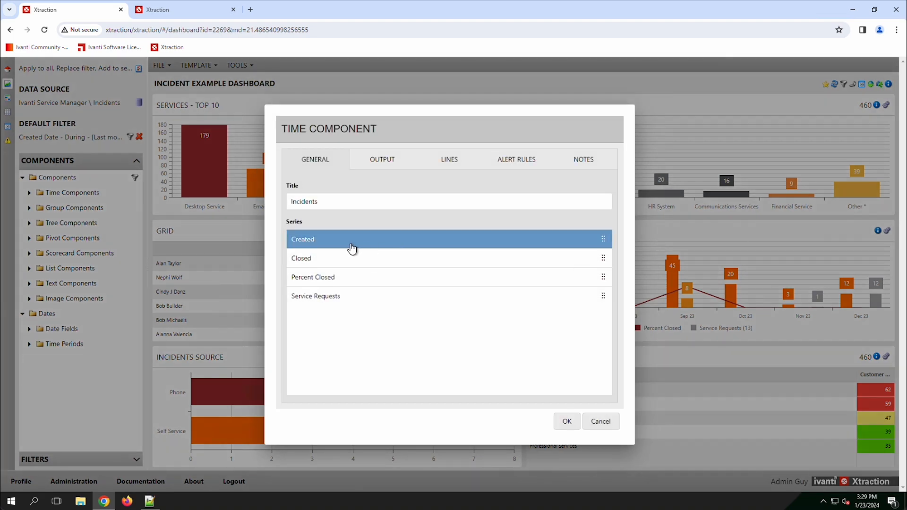
{"action": "double_click", "coordinate": [352, 247]}
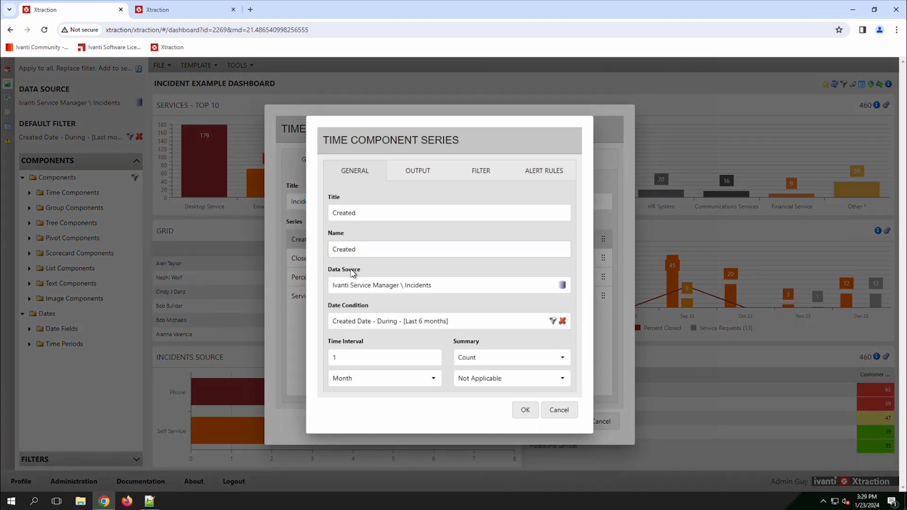
{"action": "left_click_drag", "start_coordinate": [372, 248], "coordinate": [330, 249]}
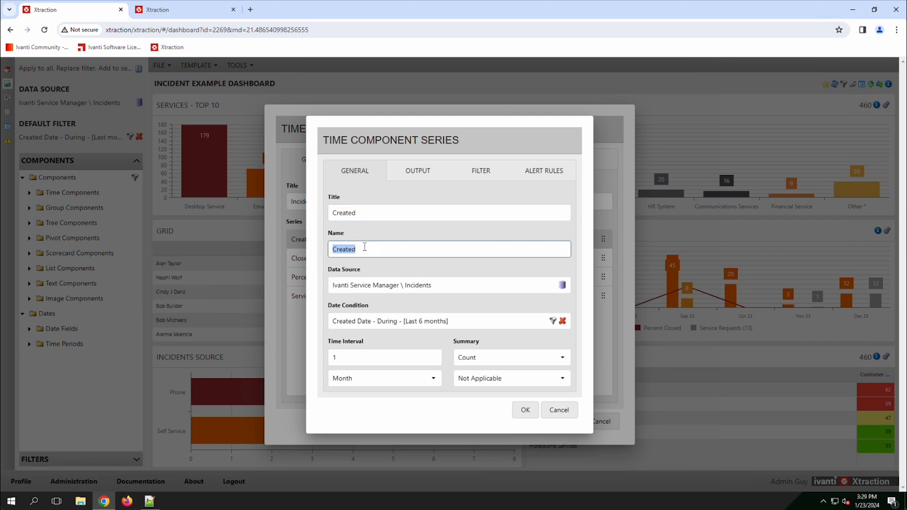
{"action": "left_click", "coordinate": [557, 409]}
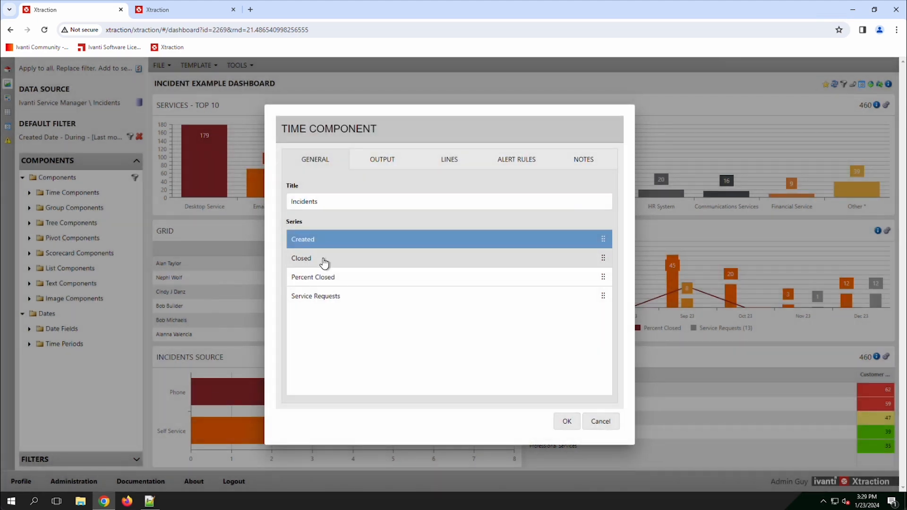
{"action": "left_click", "coordinate": [326, 260]}
{"action": "double_click", "coordinate": [320, 263]}
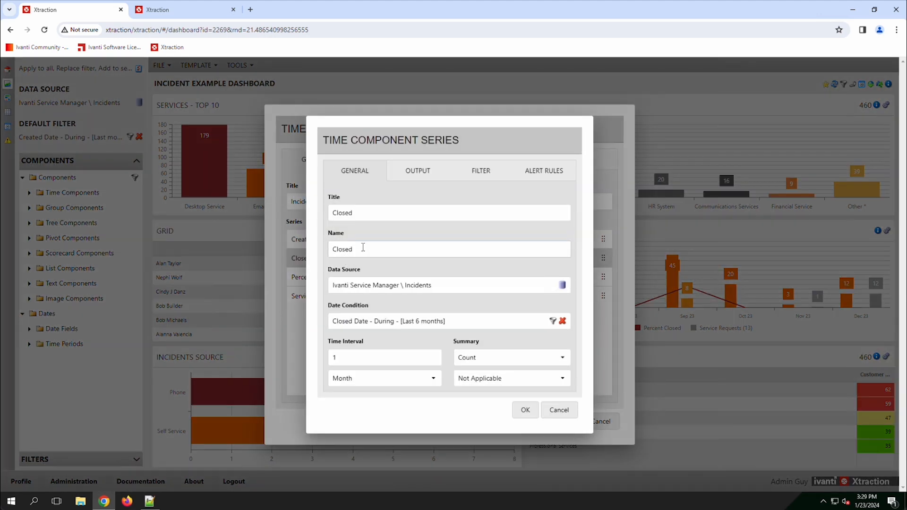
{"action": "double_click", "coordinate": [335, 249]}
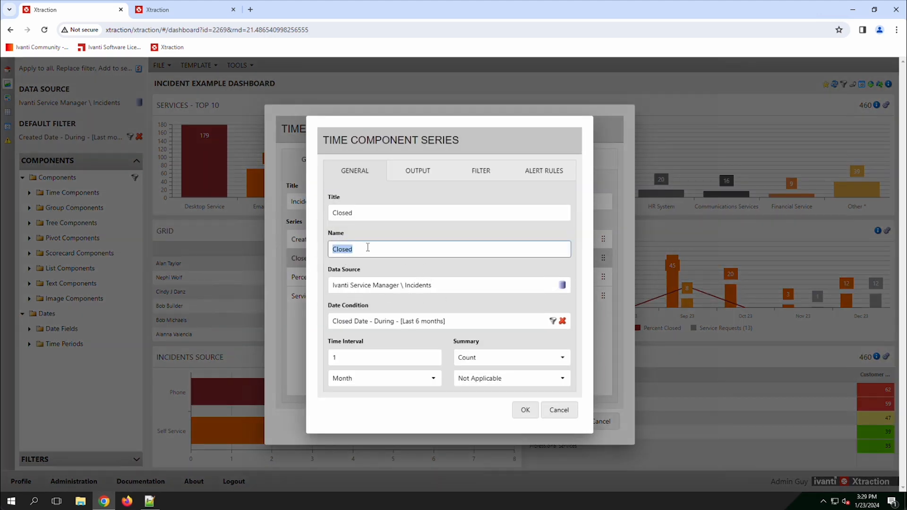
{"action": "left_click", "coordinate": [558, 415]}
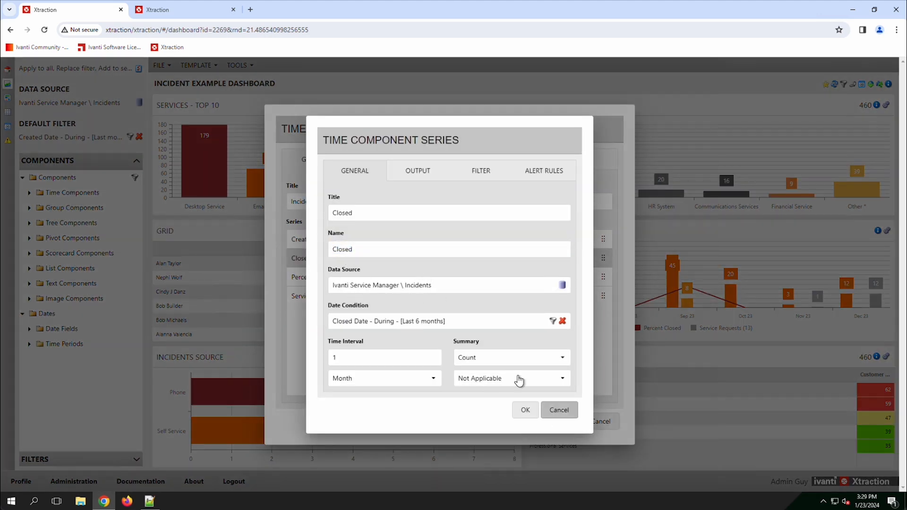
Open the calculated Percent Closed series of the Incidents component, examine its expression Closed/Created*100, and validate it.
{"action": "right_click", "coordinate": [320, 320]}
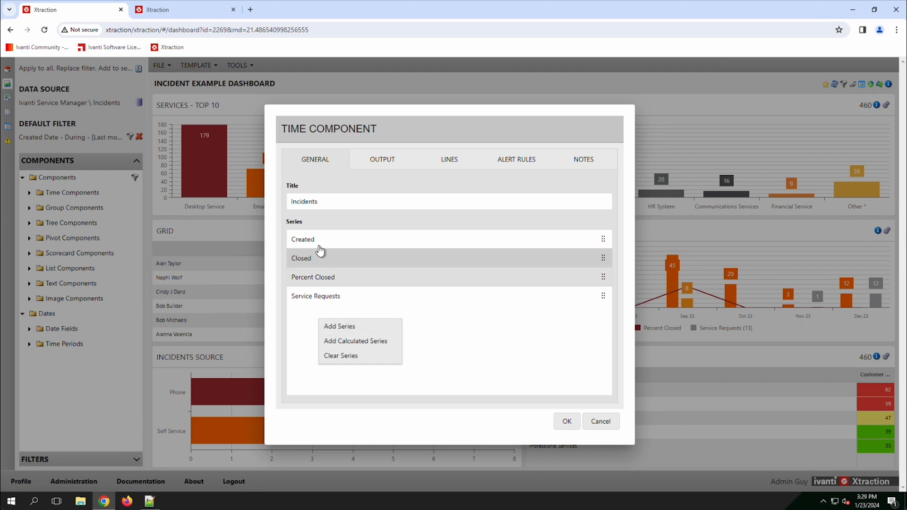
{"action": "left_click", "coordinate": [310, 257]}
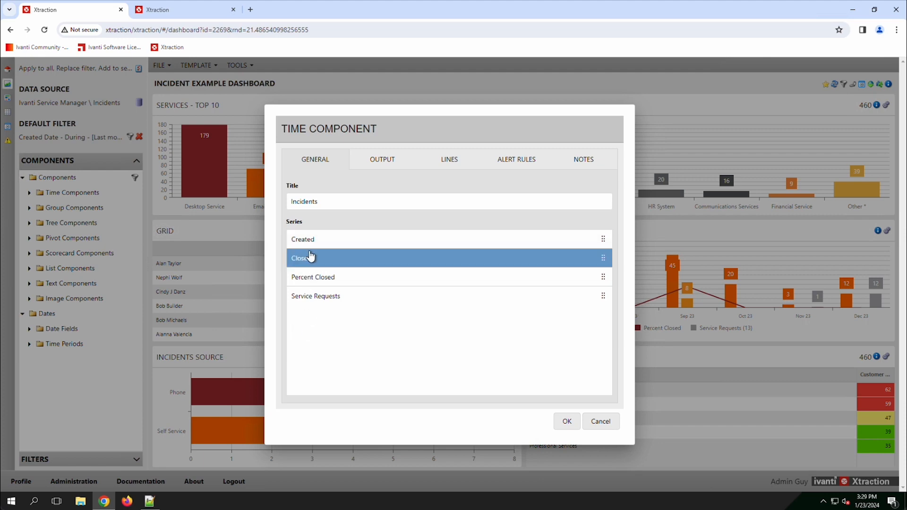
{"action": "double_click", "coordinate": [323, 278]}
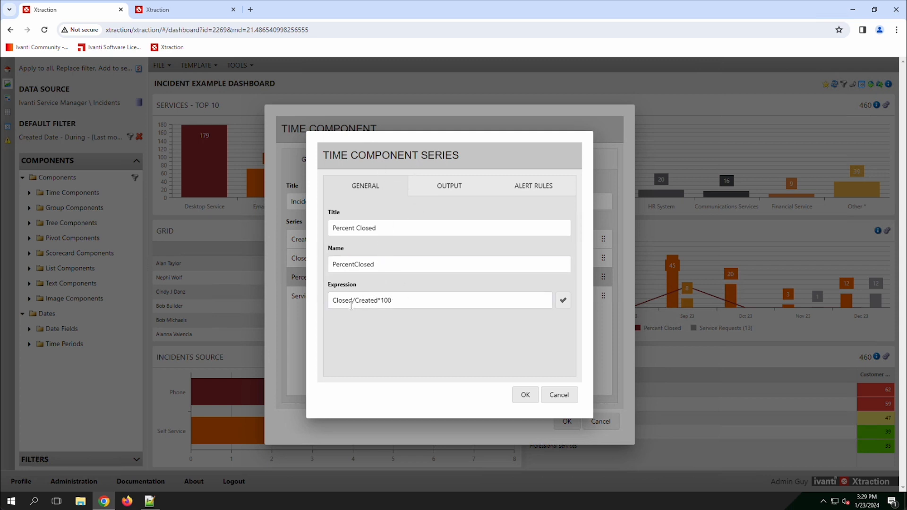
{"action": "left_click_drag", "start_coordinate": [353, 299], "coordinate": [300, 298]}
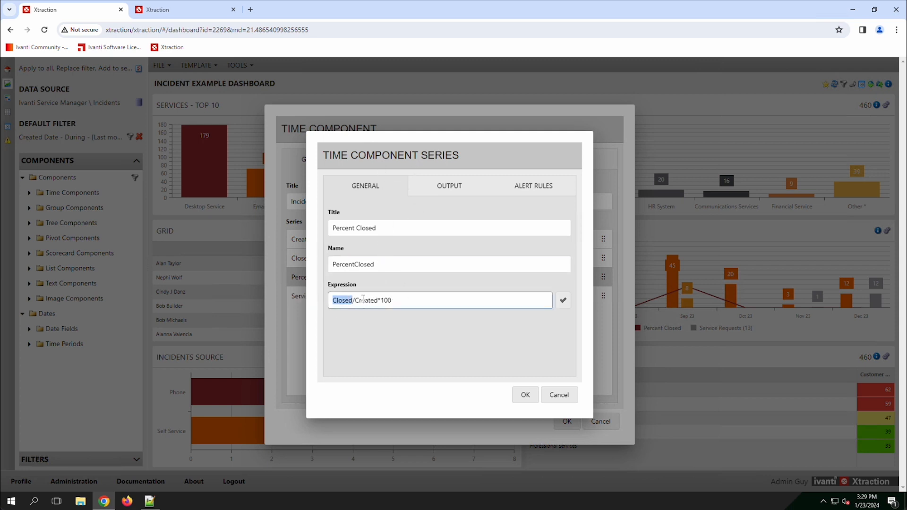
{"action": "left_click", "coordinate": [358, 300]}
{"action": "left_click_drag", "start_coordinate": [366, 300], "coordinate": [389, 301]}
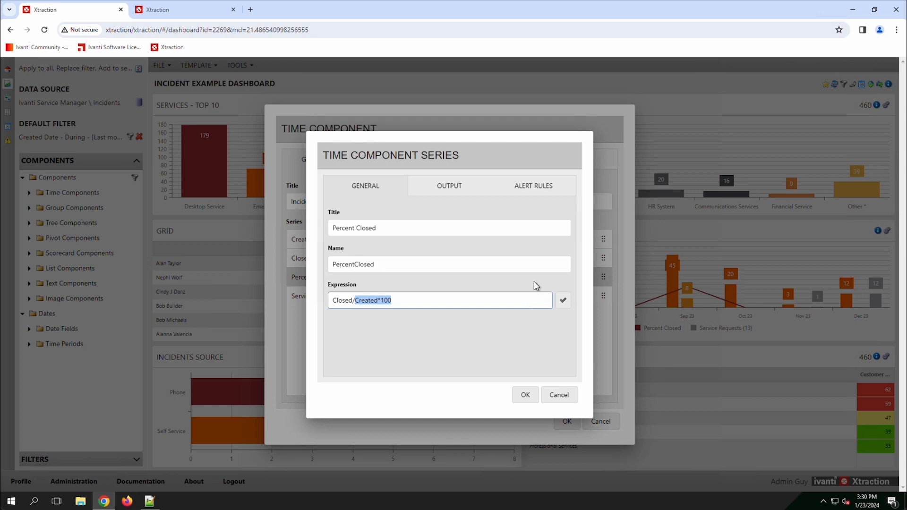
{"action": "left_click", "coordinate": [561, 303]}
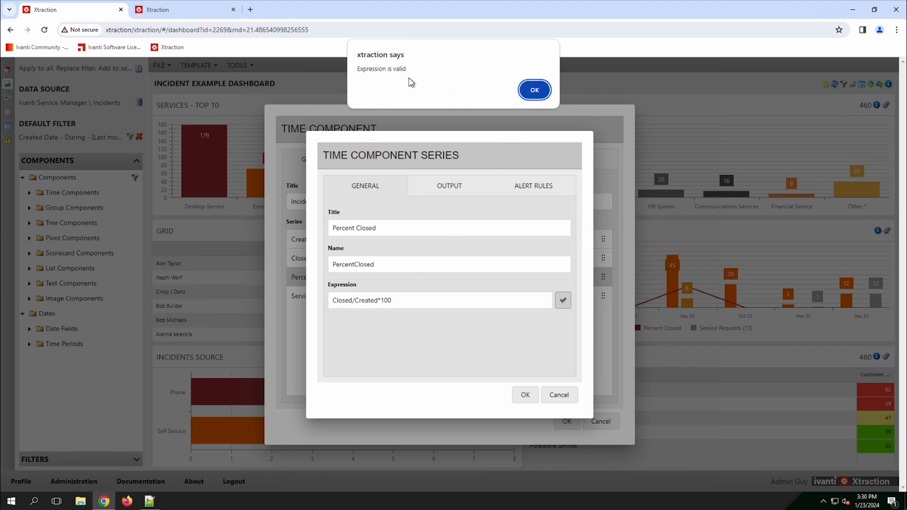
{"action": "left_click", "coordinate": [534, 90]}
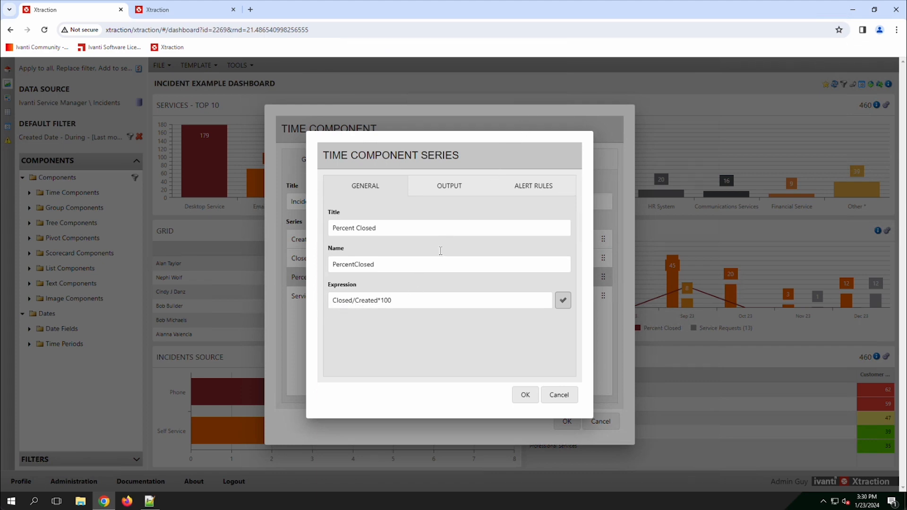
Try validating the Percent Closed expression as Closed/Createds*100, and discard the series and component changes.
{"action": "left_click", "coordinate": [381, 301]}
{"action": "type", "text": "s"}
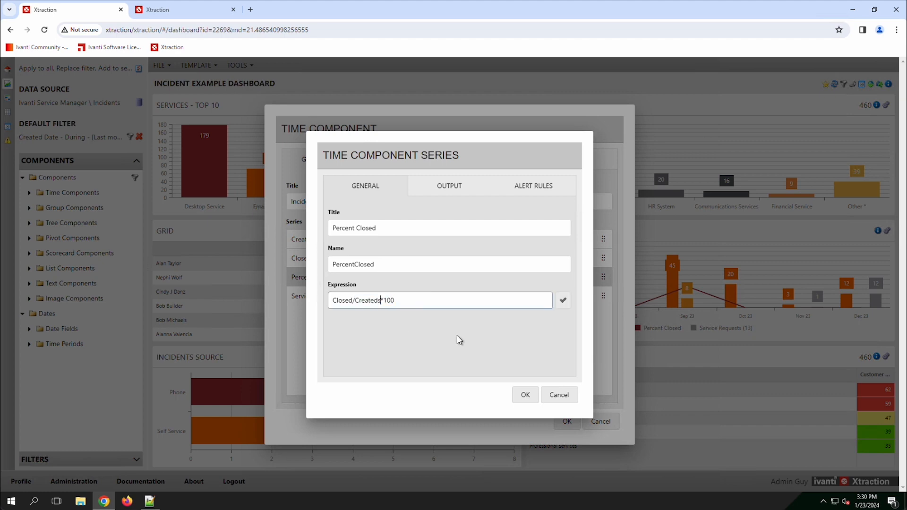
{"action": "left_click", "coordinate": [562, 300]}
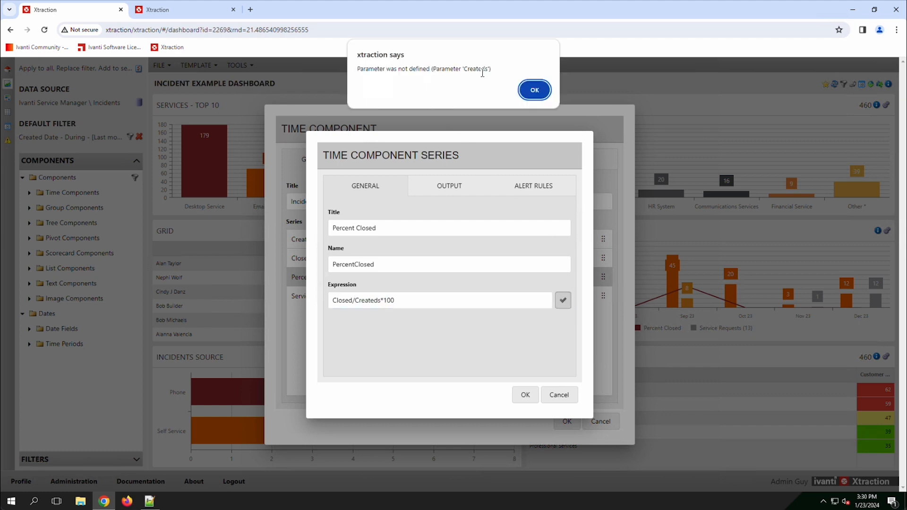
{"action": "left_click", "coordinate": [529, 91]}
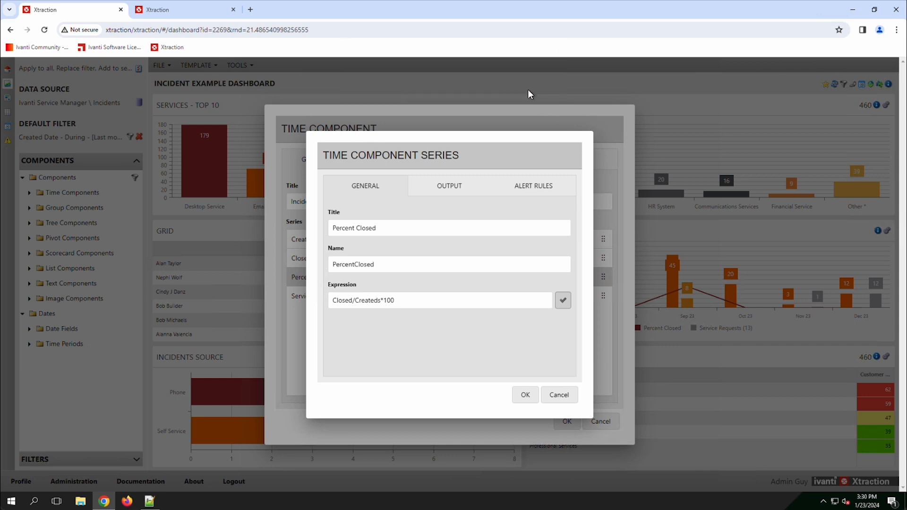
{"action": "left_click", "coordinate": [566, 402]}
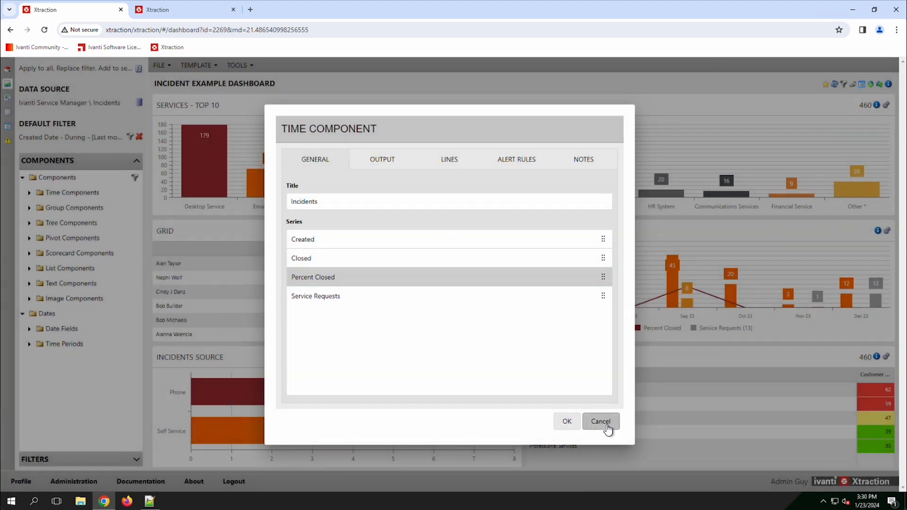
{"action": "left_click", "coordinate": [601, 421]}
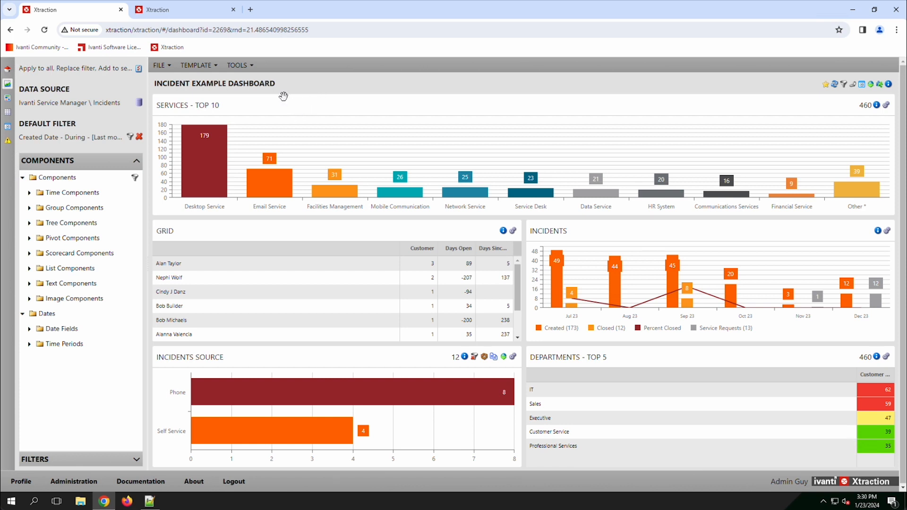
Change the dashboard layout to three rows with one, two and three component slots, and save the dashboard settings.
{"action": "left_click", "coordinate": [253, 71]}
{"action": "left_click", "coordinate": [889, 85]}
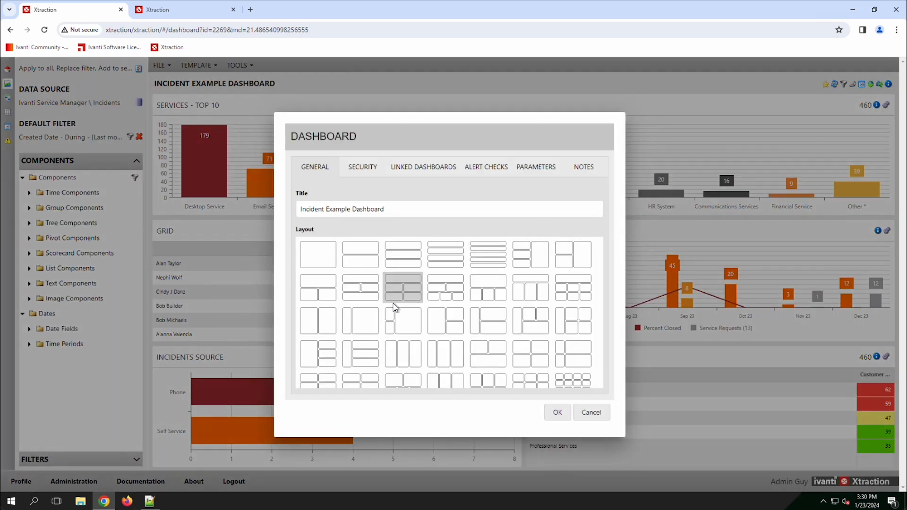
{"action": "left_click", "coordinate": [444, 295]}
{"action": "left_click", "coordinate": [557, 412]}
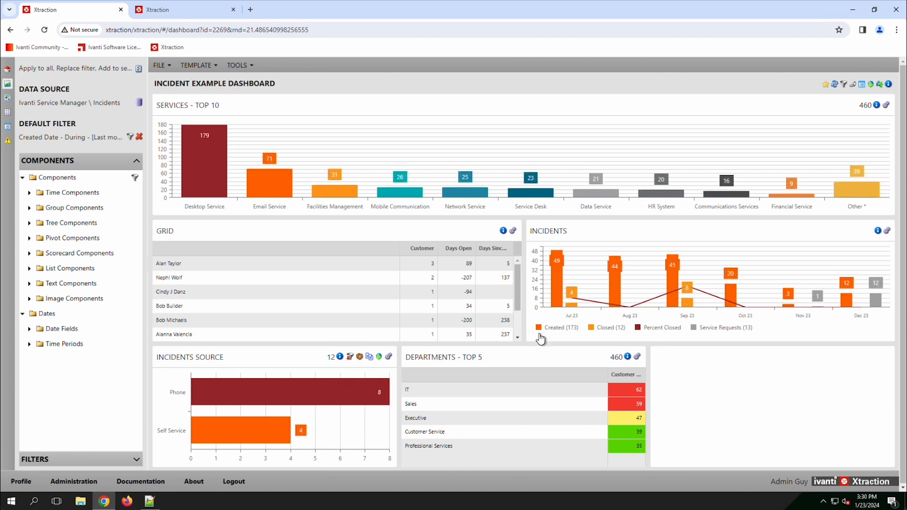
Convert the dashboard to resizable, narrow the Grid component, and widen Incidents and Departments - Top 5 into the free space.
{"action": "left_click", "coordinate": [247, 66]}
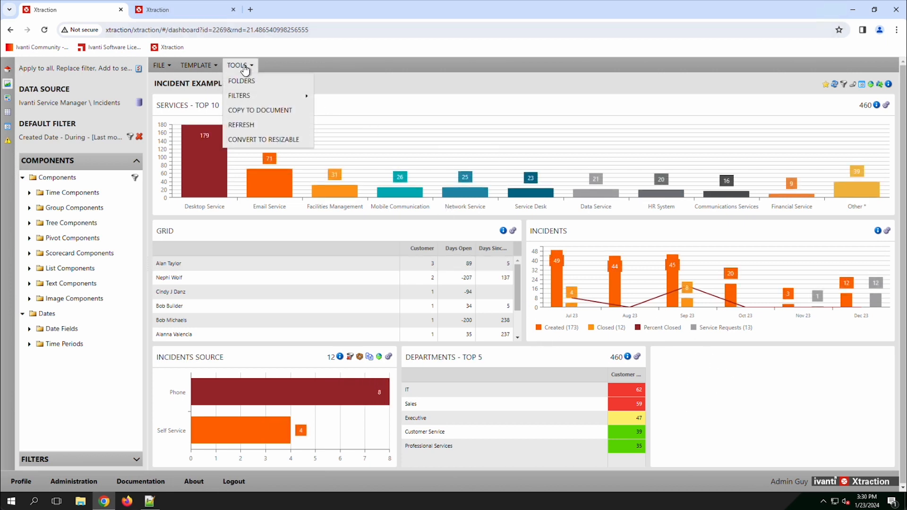
{"action": "left_click", "coordinate": [263, 140]}
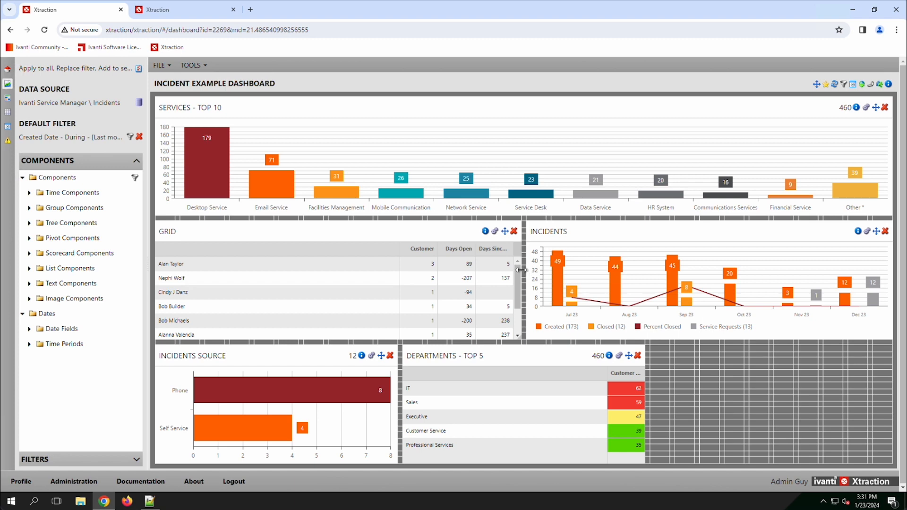
{"action": "left_click_drag", "start_coordinate": [520, 269], "coordinate": [345, 270]}
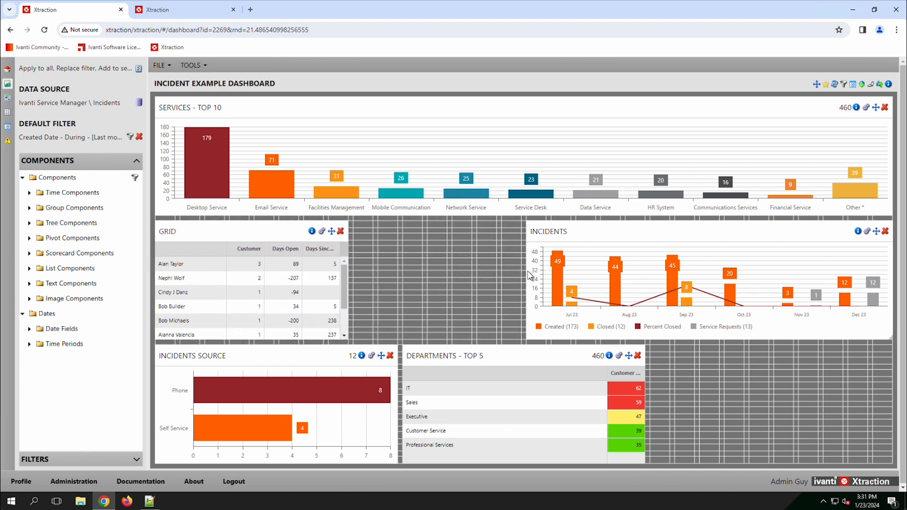
{"action": "left_click_drag", "start_coordinate": [527, 273], "coordinate": [354, 273]}
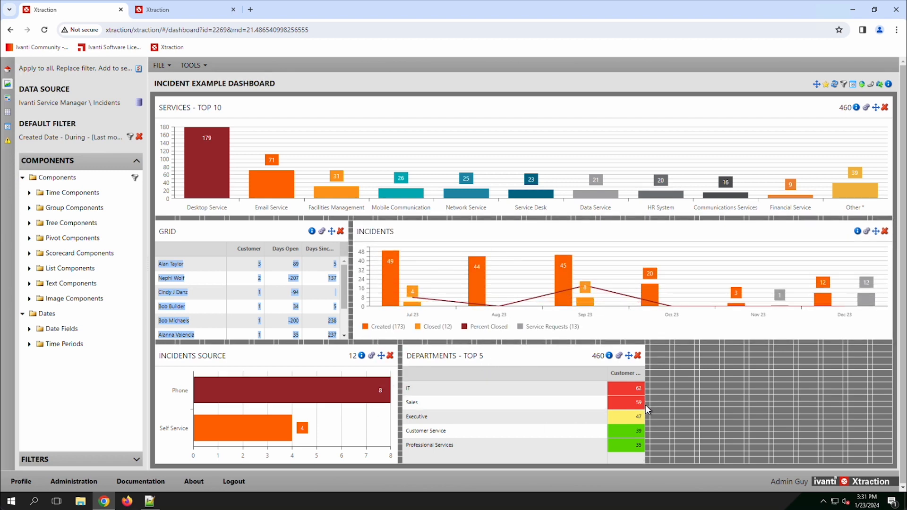
{"action": "left_click_drag", "start_coordinate": [645, 405], "coordinate": [648, 407]}
{"action": "left_click_drag", "start_coordinate": [645, 415], "coordinate": [899, 419]}
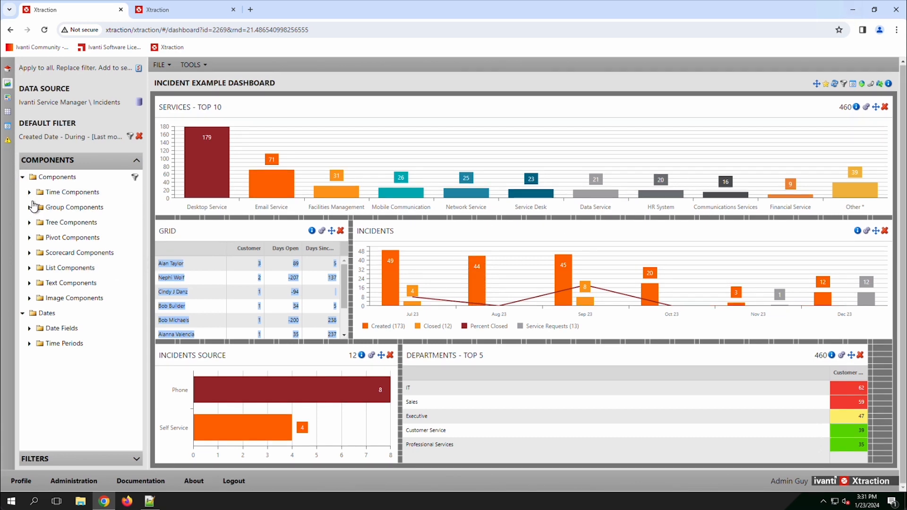
Replace the Departments - Top 5 component with the Broken Field pie from the group components.
{"action": "left_click", "coordinate": [31, 208]}
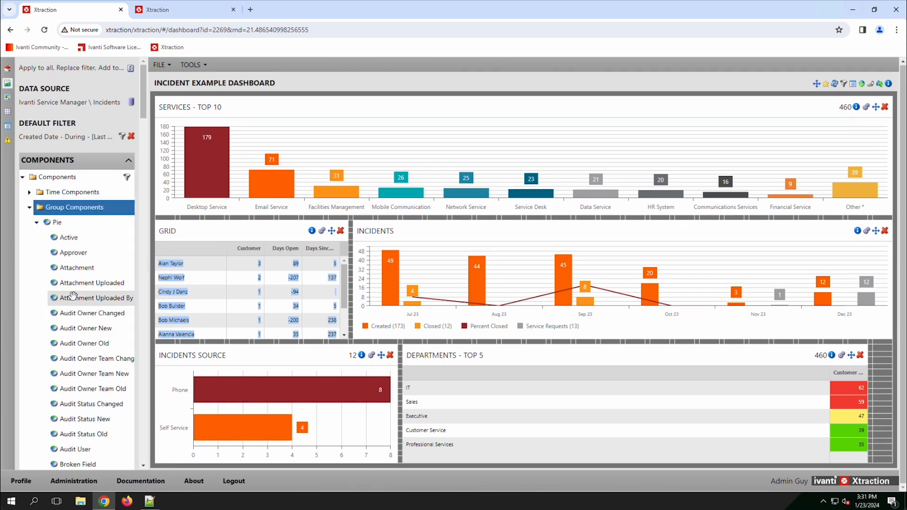
{"action": "scroll", "coordinate": [73, 318], "scroll_direction": "down", "scroll_amount": 3}
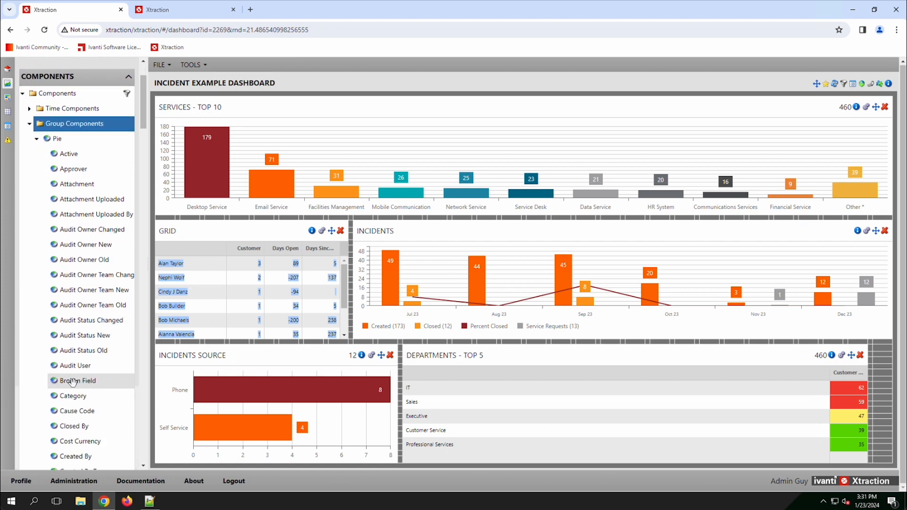
{"action": "left_click_drag", "start_coordinate": [75, 382], "coordinate": [465, 383]}
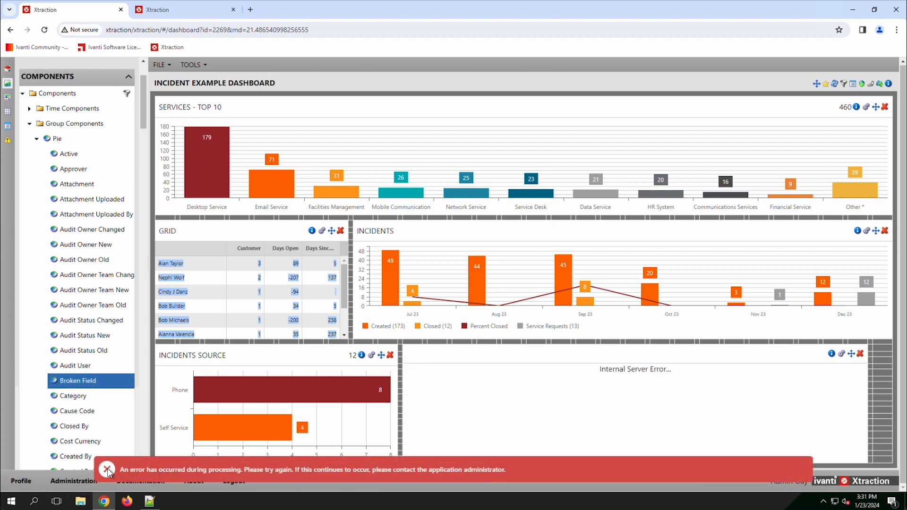
Switch to File Explorer and open the folder c:\Program Files (x86)\Xtraction Software\Xtraction\Web\Server.
{"action": "left_click", "coordinate": [84, 503]}
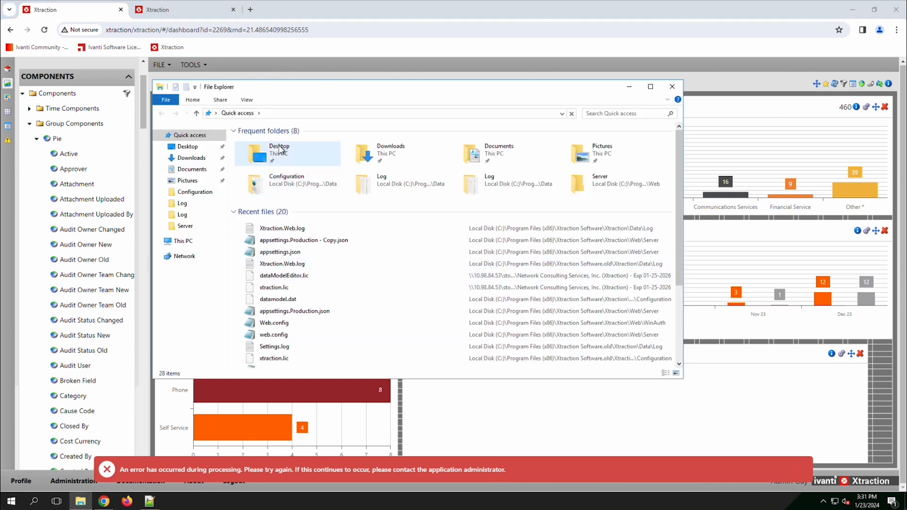
{"action": "left_click", "coordinate": [329, 113]}
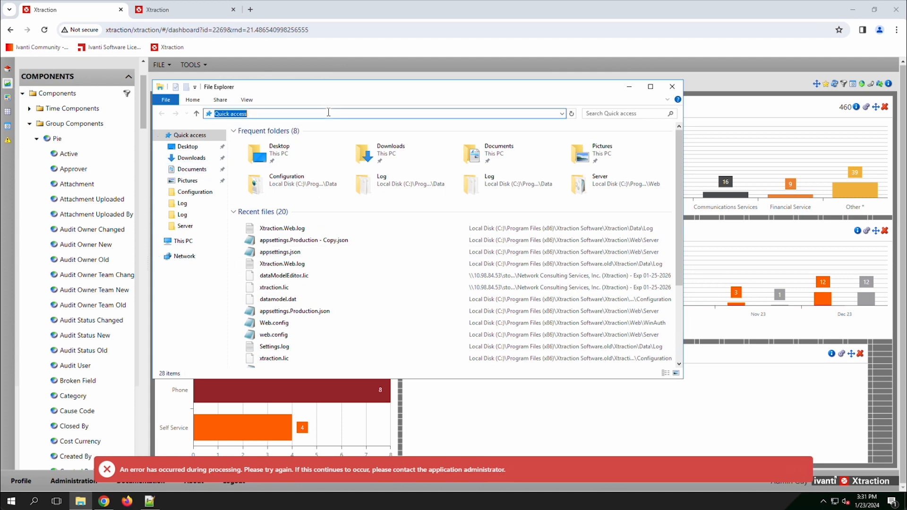
{"action": "type", "text": "c:\\Program Files"}
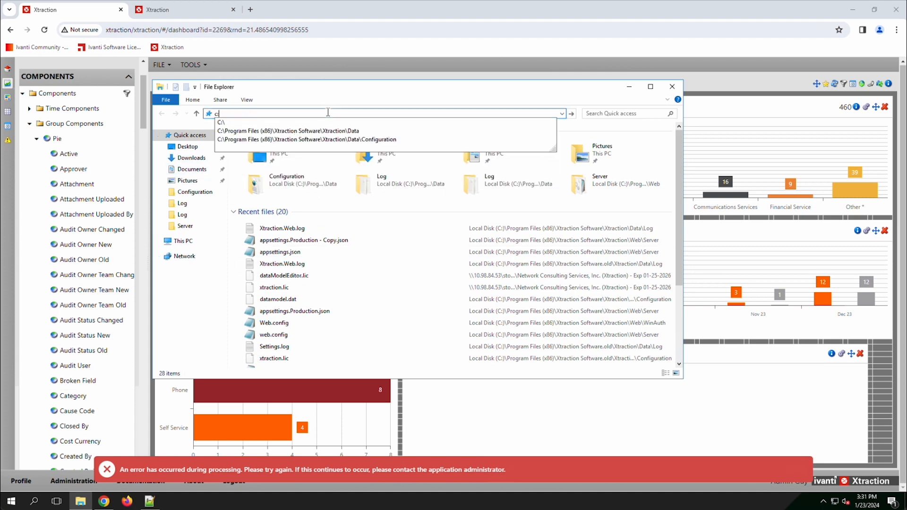
{"action": "type", "text": " (x86)\\Xtraction Software"}
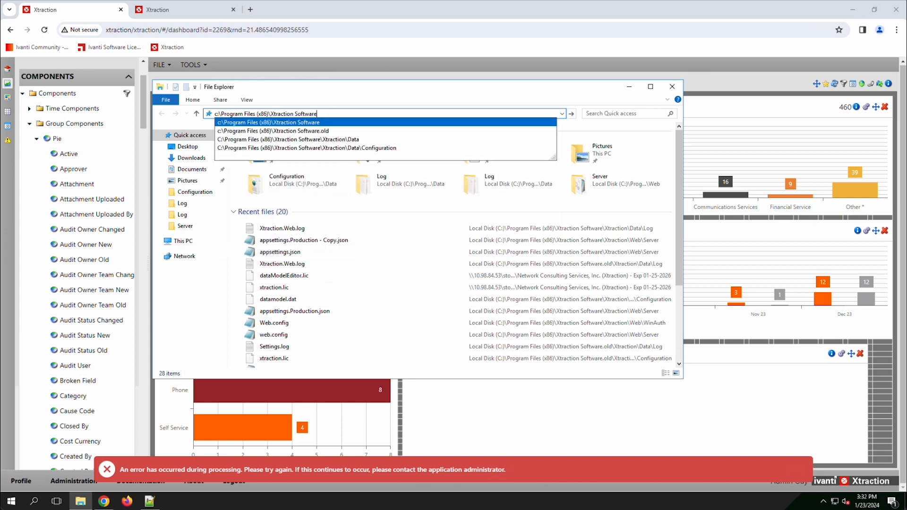
{"action": "type", "text": "\\x"}
{"action": "key", "text": "Down"}
{"action": "key", "text": "Return"}
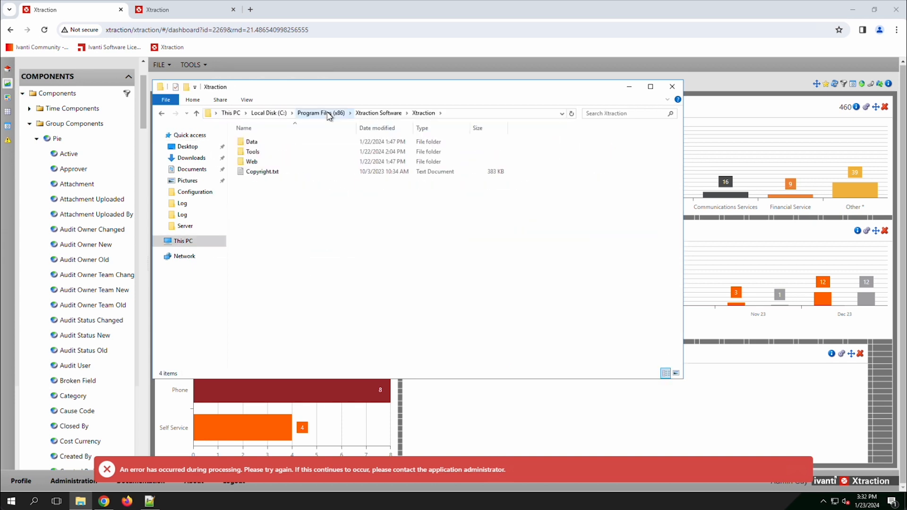
{"action": "double_click", "coordinate": [251, 165]}
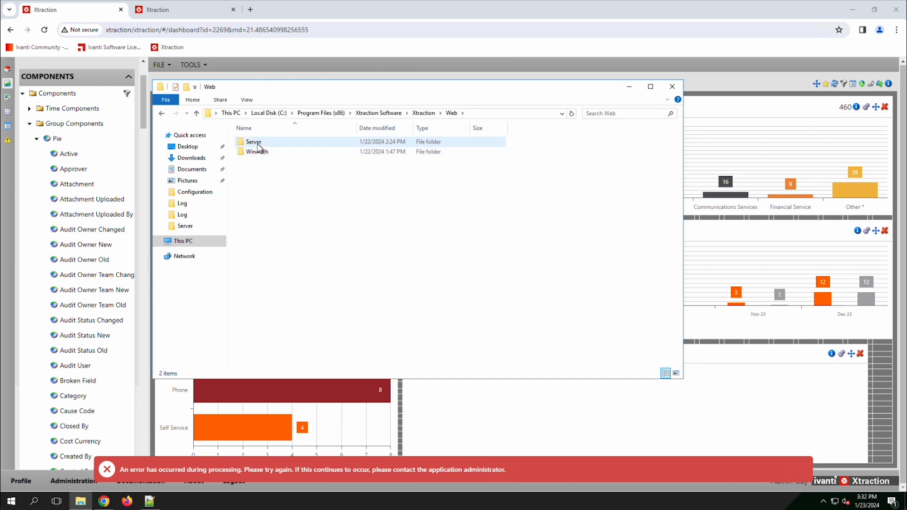
{"action": "double_click", "coordinate": [258, 144]}
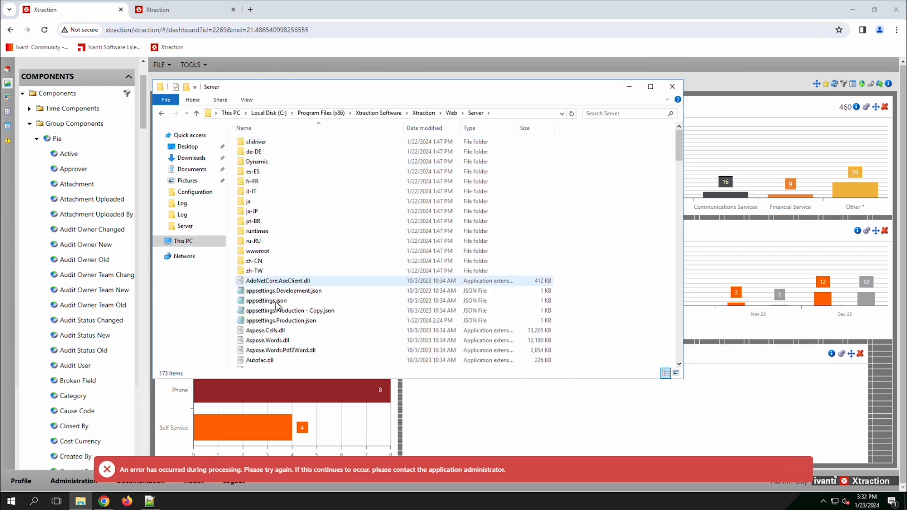
Compare the LogLevel setting in appsettings.Production - Copy.json and appsettings.Production.json, and close both files unchanged.
{"action": "left_click", "coordinate": [289, 324]}
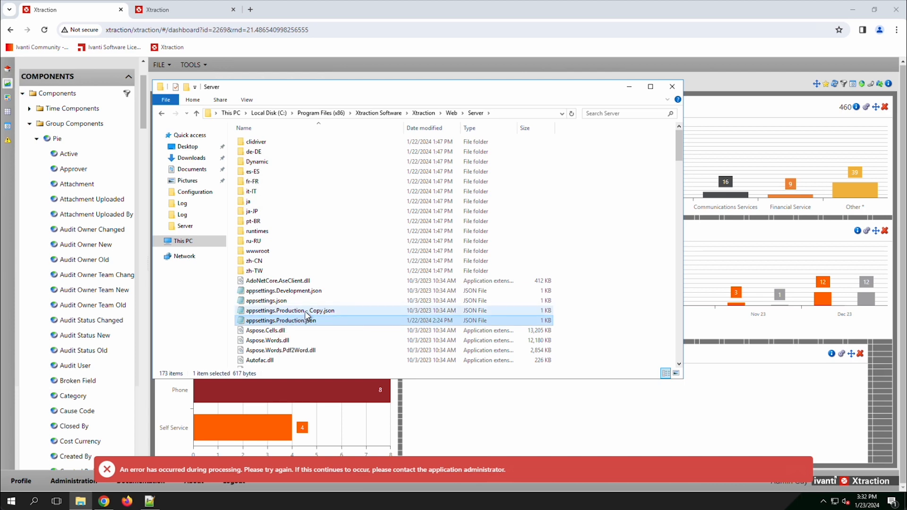
{"action": "double_click", "coordinate": [305, 312]}
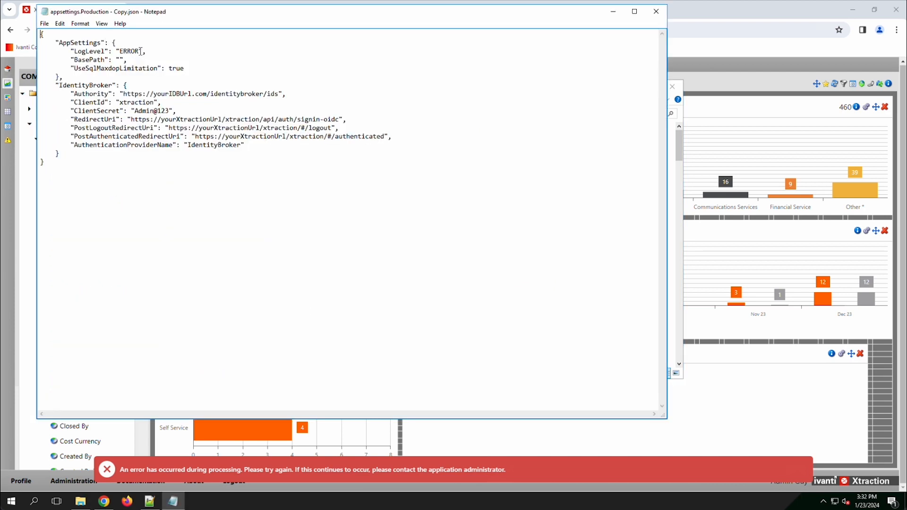
{"action": "left_click_drag", "start_coordinate": [141, 51], "coordinate": [126, 51]}
{"action": "left_click", "coordinate": [657, 17]}
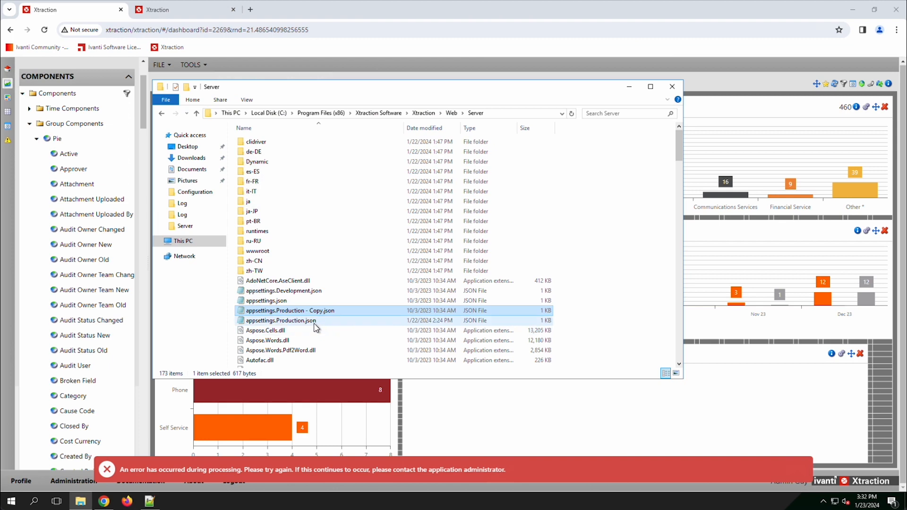
{"action": "double_click", "coordinate": [294, 322]}
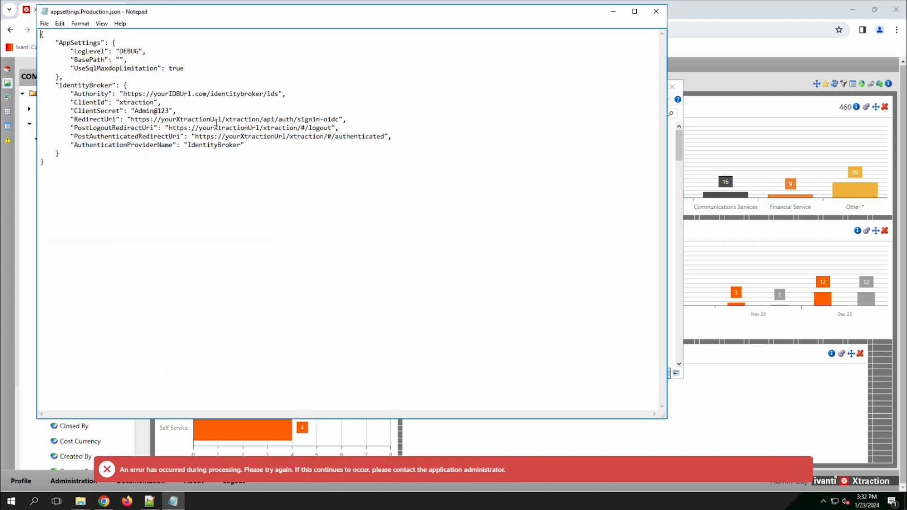
{"action": "left_click_drag", "start_coordinate": [140, 51], "coordinate": [121, 51]}
{"action": "left_click", "coordinate": [661, 15]}
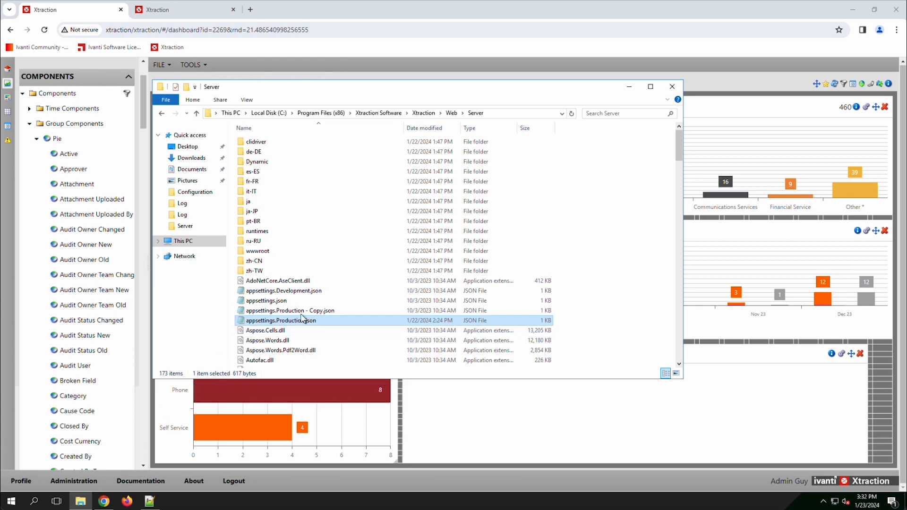
Go to the Xtraction\Data\Log folder in File Explorer and open Xtraction.Web.log in Notepad.
{"action": "left_click", "coordinate": [423, 113]}
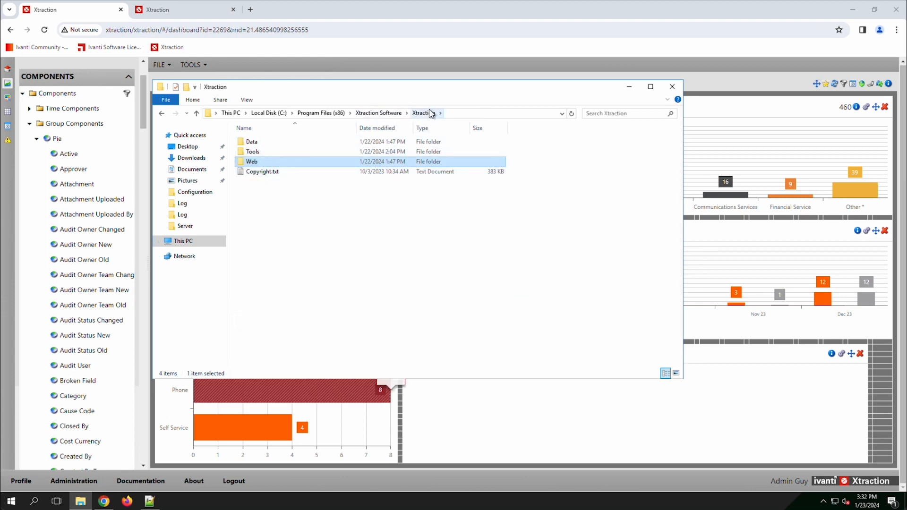
{"action": "double_click", "coordinate": [251, 142]}
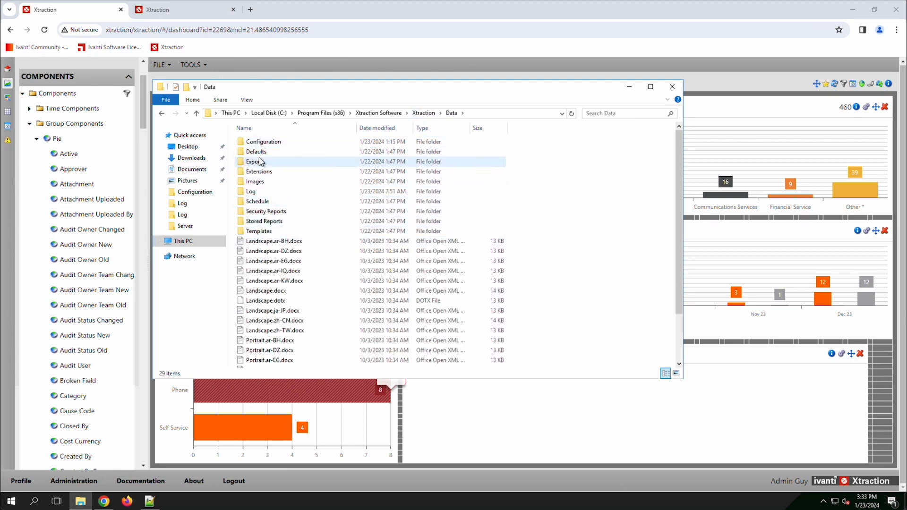
{"action": "left_click", "coordinate": [258, 195]}
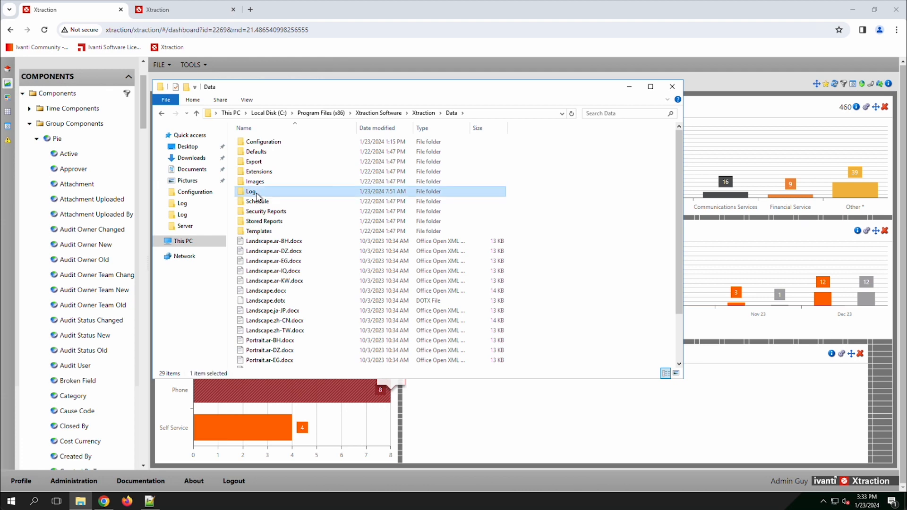
{"action": "double_click", "coordinate": [258, 194]}
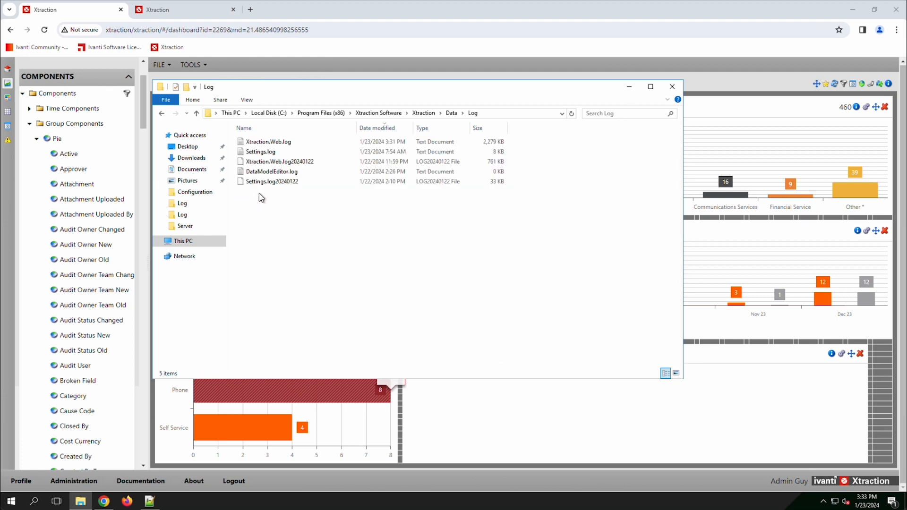
{"action": "double_click", "coordinate": [268, 143]}
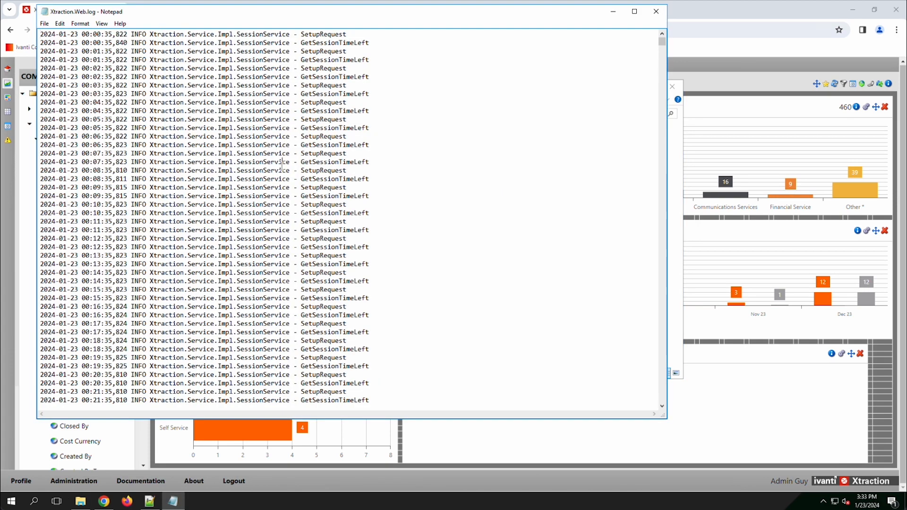
Maximize the log at its end and examine the latest ERROR entry, including its stack trace and the column name it reports.
{"action": "key", "text": "ctrl+End"}
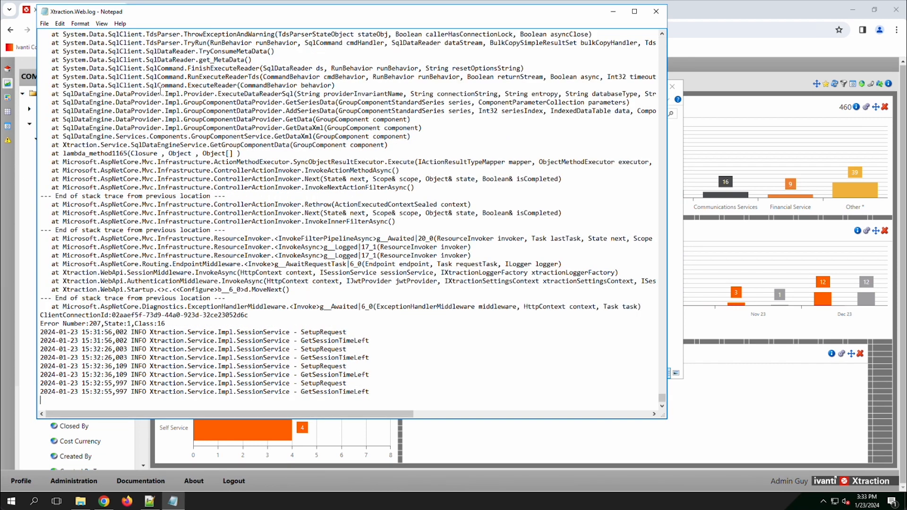
{"action": "left_click", "coordinate": [634, 12]}
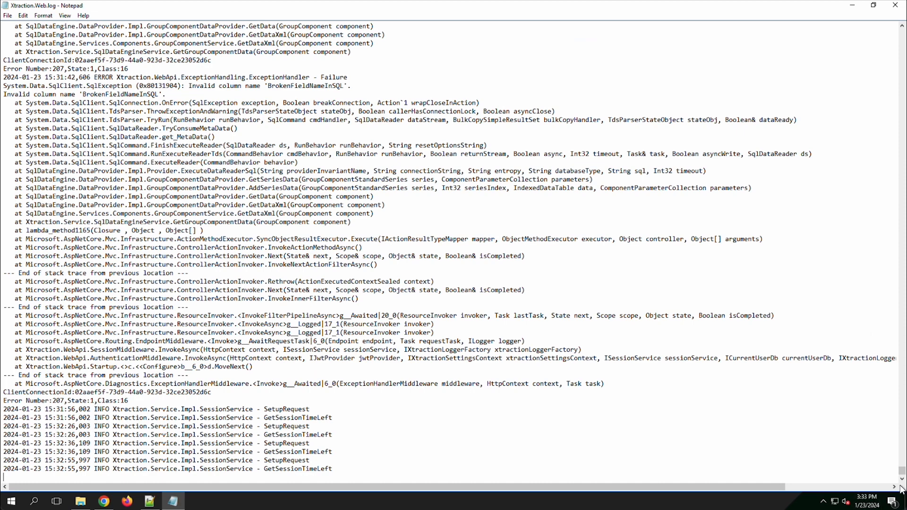
{"action": "left_click_drag", "start_coordinate": [901, 474], "coordinate": [902, 480]}
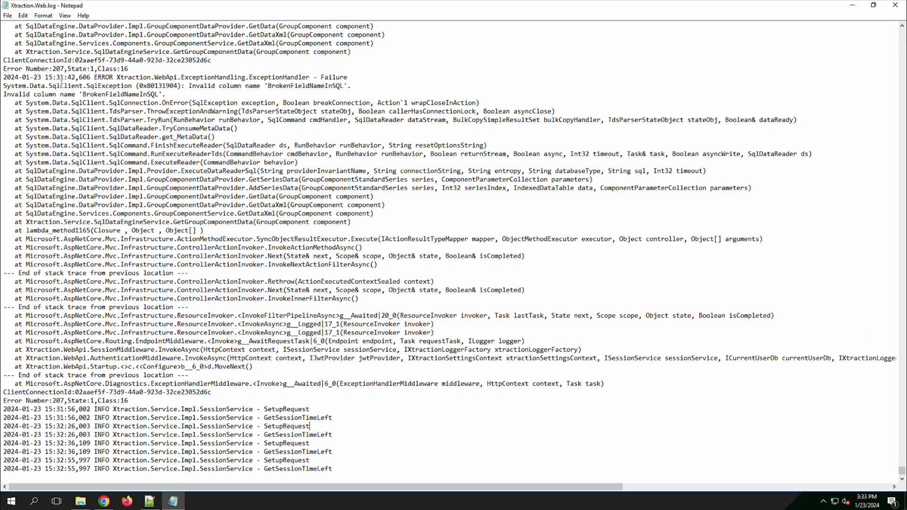
{"action": "mouse_move", "coordinate": [5, 77]}
{"action": "left_mouse_down"}
{"action": "mouse_move", "coordinate": [141, 190]}
{"action": "mouse_move", "coordinate": [217, 393]}
{"action": "mouse_move", "coordinate": [254, 399]}
{"action": "mouse_move", "coordinate": [254, 391]}
{"action": "left_mouse_up"}
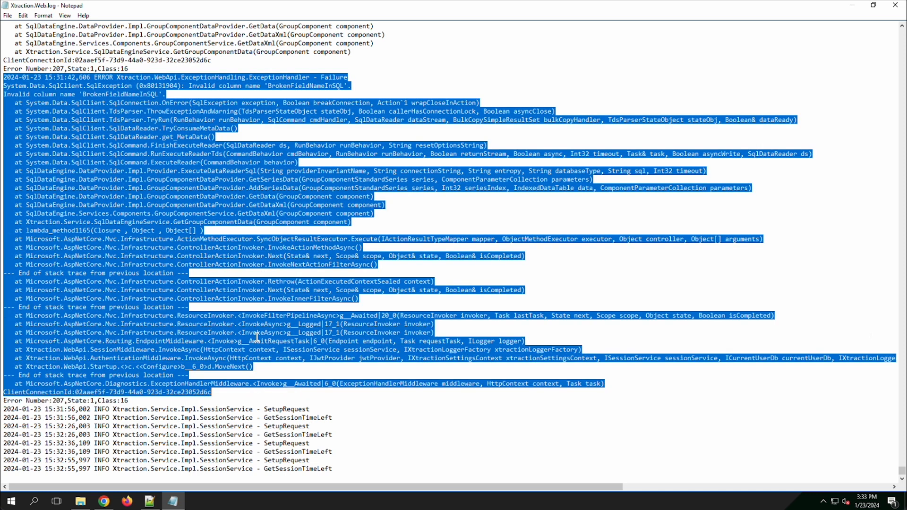
{"action": "left_click", "coordinate": [113, 131]}
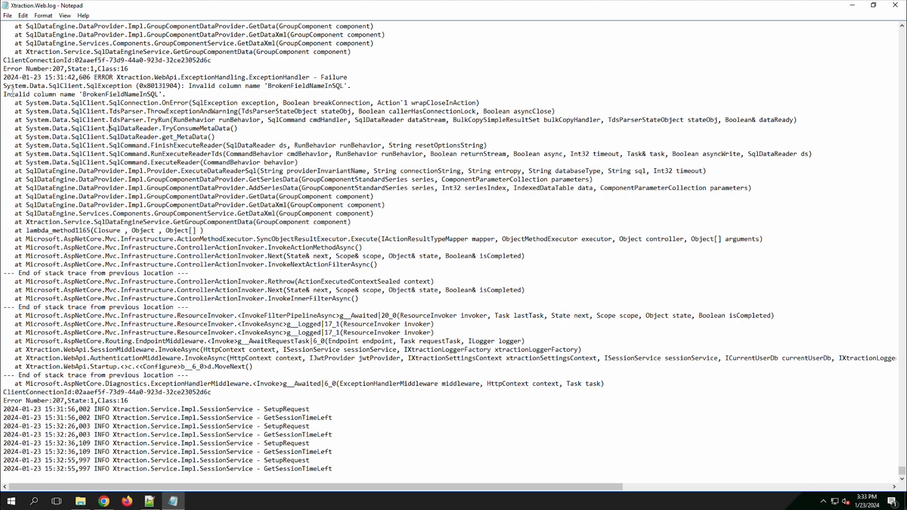
{"action": "left_click_drag", "start_coordinate": [5, 94], "coordinate": [168, 94]}
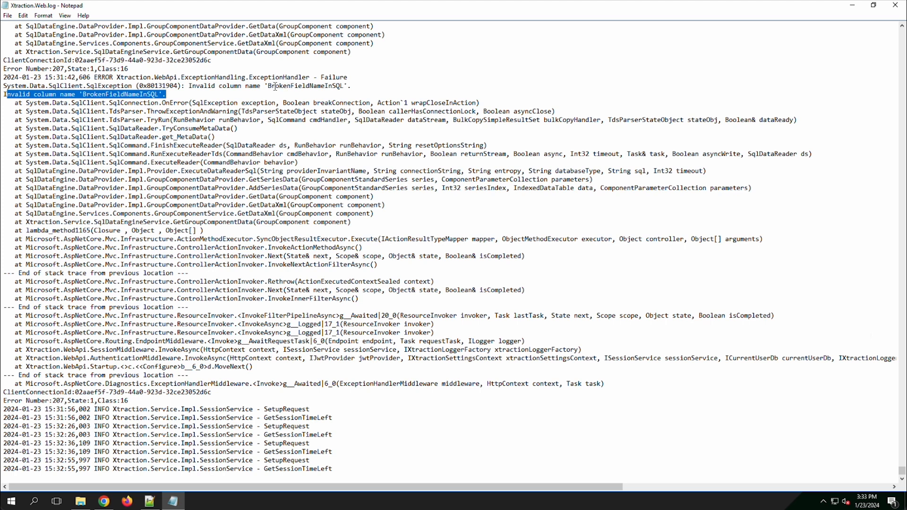
{"action": "left_click_drag", "start_coordinate": [276, 87], "coordinate": [330, 88]}
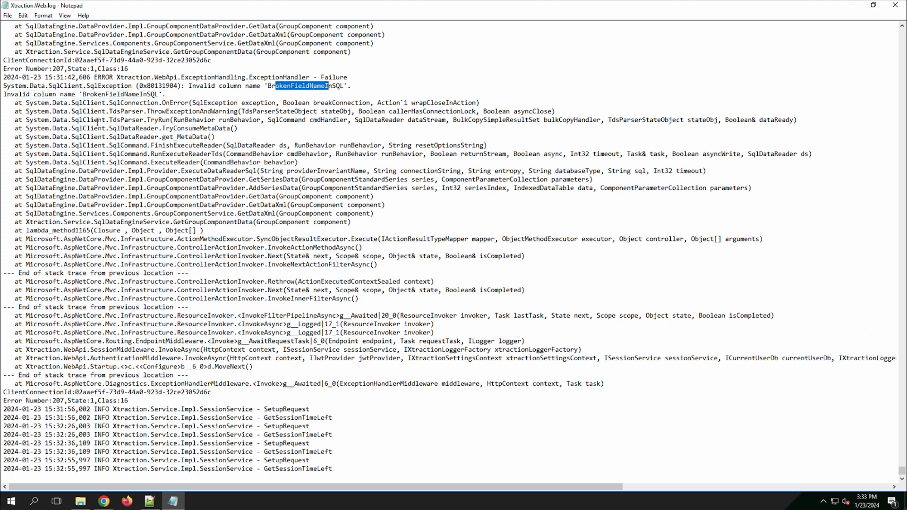
{"action": "mouse_move", "coordinate": [61, 88]}
{"action": "left_mouse_down"}
{"action": "mouse_move", "coordinate": [113, 198]}
{"action": "mouse_move", "coordinate": [170, 373]}
{"action": "left_mouse_up"}
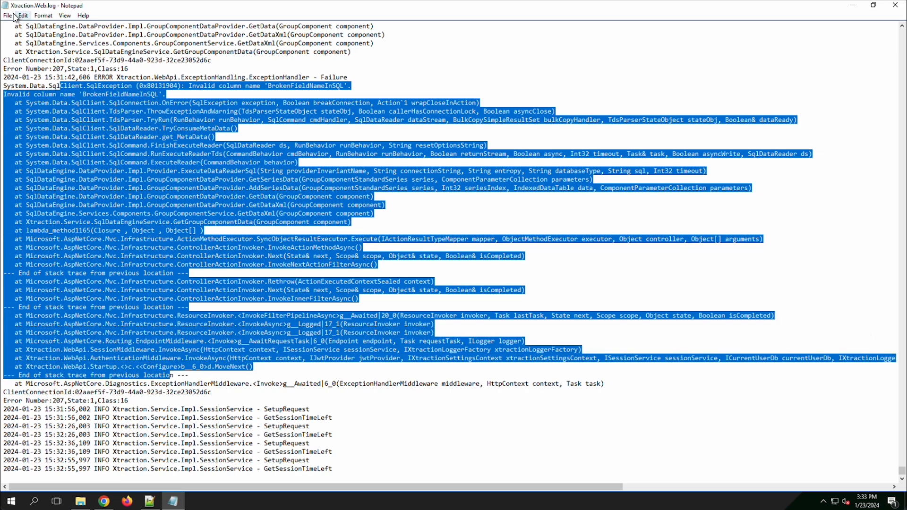
{"action": "left_click", "coordinate": [133, 112]}
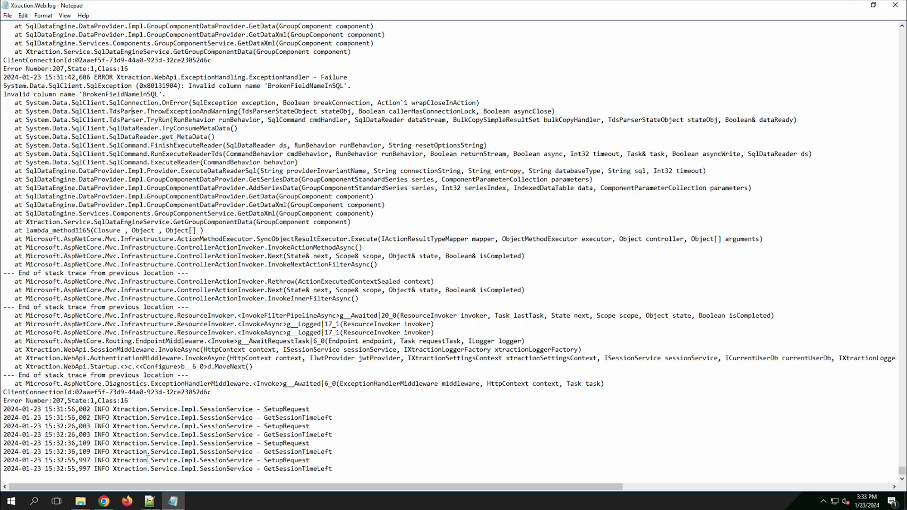
Switch to the Xtraction dashboard in Chrome and rerun the Services - Top 10 component by accepting its settings unchanged.
{"action": "left_click", "coordinate": [104, 500]}
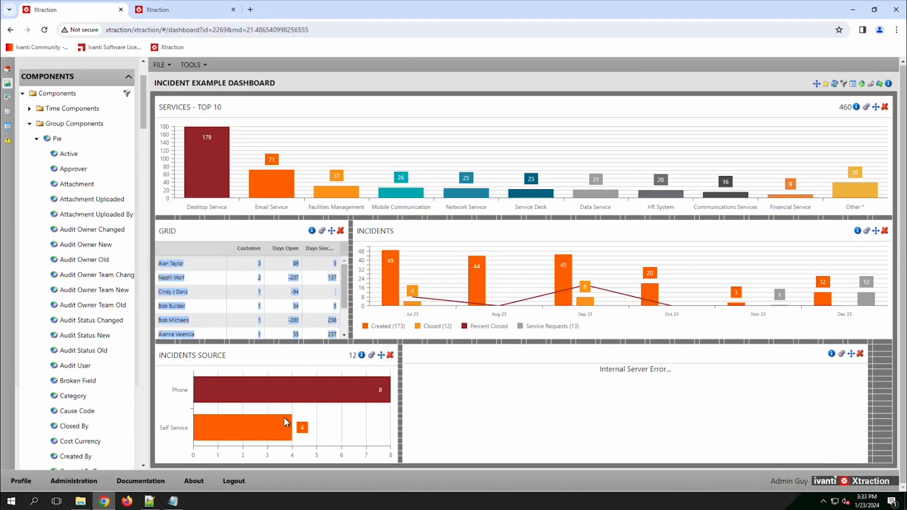
{"action": "left_click", "coordinate": [845, 108]}
{"action": "left_click", "coordinate": [846, 113]}
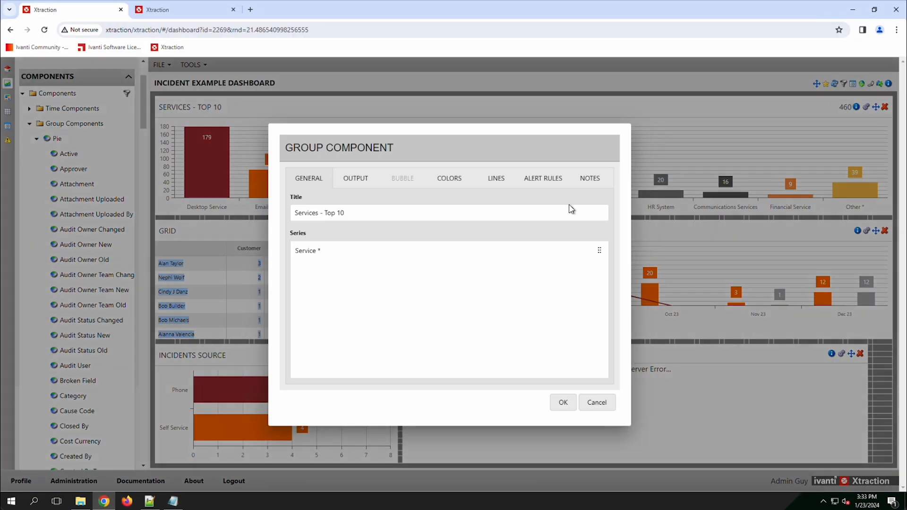
{"action": "left_click", "coordinate": [558, 404]}
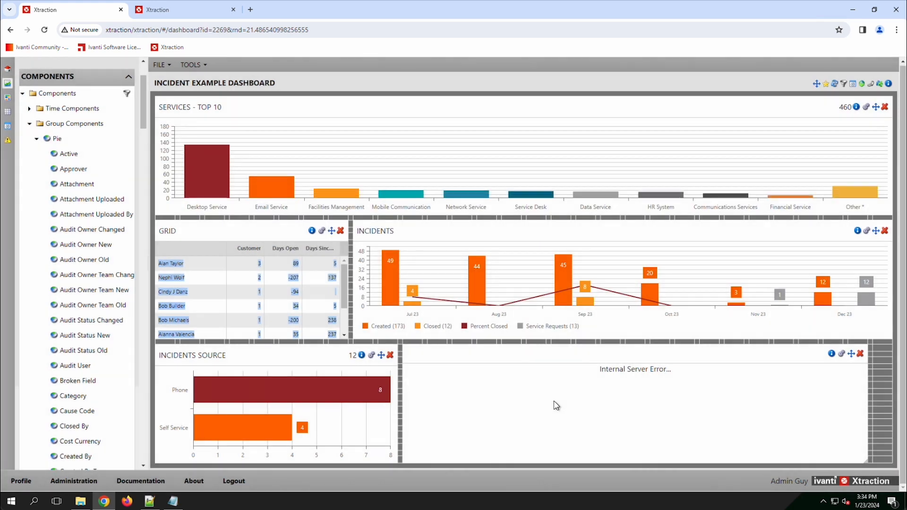
Close the outdated log window, reopen Xtraction.Web.log from the Log folder, and go to its newest entries.
{"action": "right_click", "coordinate": [174, 501]}
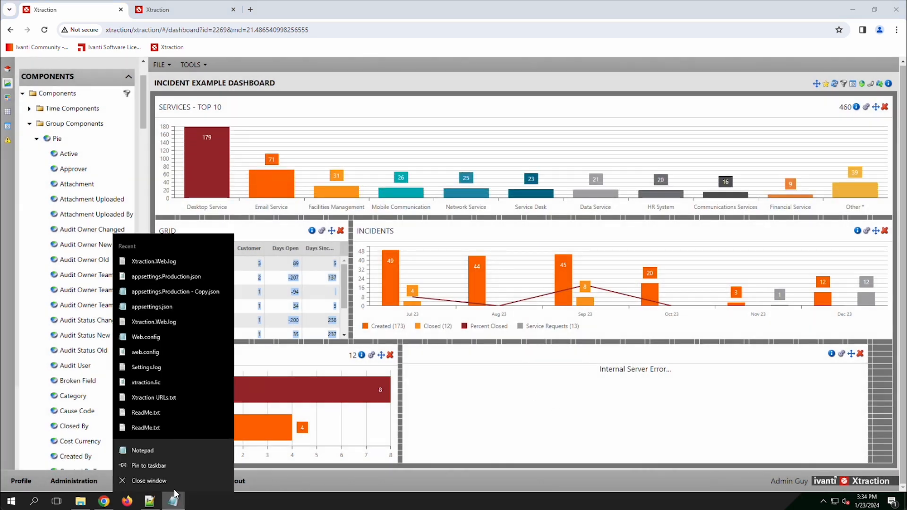
{"action": "left_click", "coordinate": [169, 480]}
{"action": "left_click", "coordinate": [89, 503]}
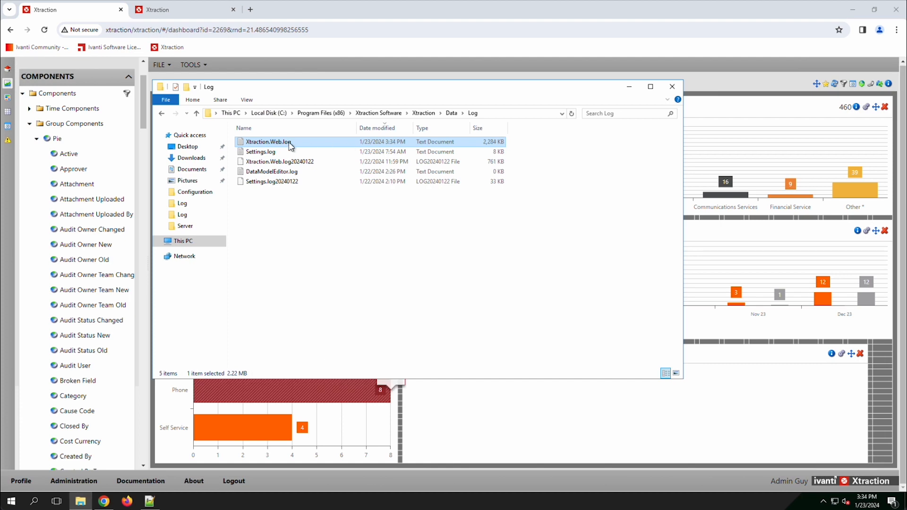
{"action": "double_click", "coordinate": [276, 146]}
{"action": "key", "text": "ctrl+End"}
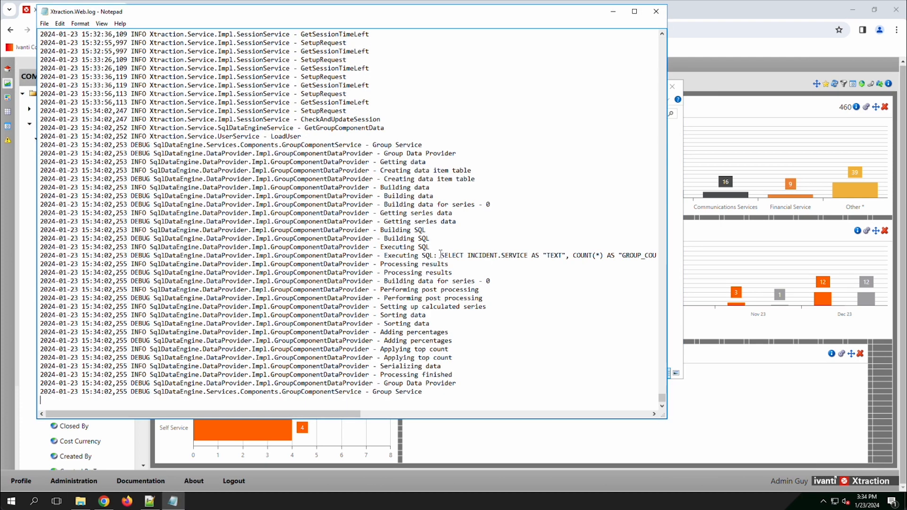
Examine the full SELECT statement in the latest Executing SQL debug entry, from its fields through its grouping clause.
{"action": "left_click_drag", "start_coordinate": [328, 413], "coordinate": [474, 420]}
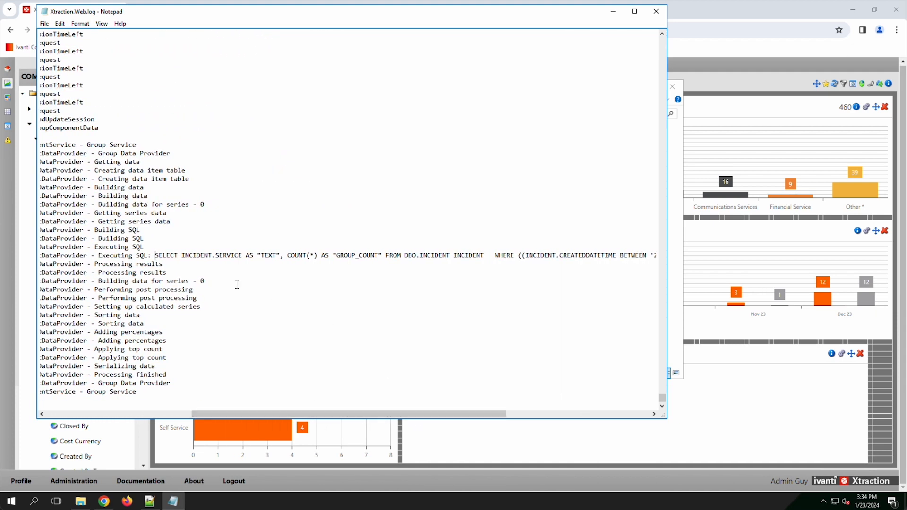
{"action": "left_click_drag", "start_coordinate": [171, 255], "coordinate": [589, 256]}
{"action": "left_click_drag", "start_coordinate": [476, 412], "coordinate": [651, 425]}
{"action": "left_click_drag", "start_coordinate": [630, 257], "coordinate": [148, 257]}
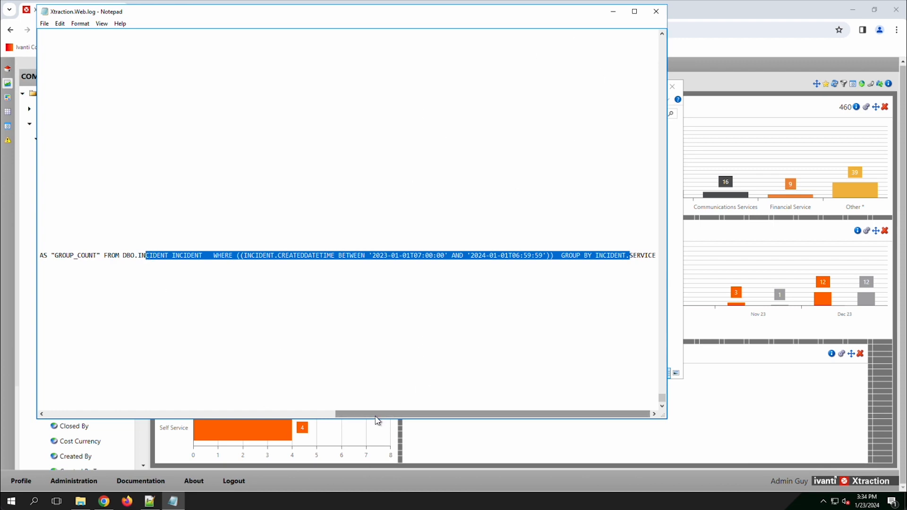
{"action": "left_click_drag", "start_coordinate": [425, 414], "coordinate": [57, 399]}
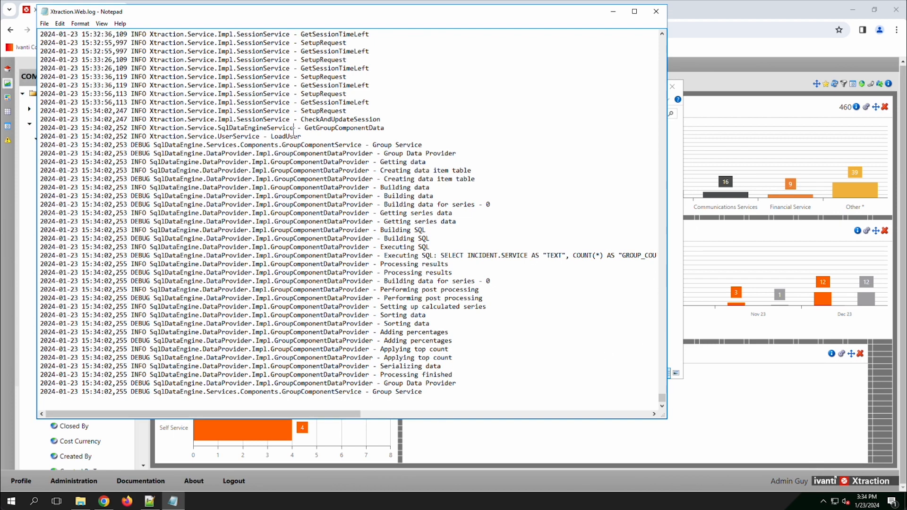
Find the earlier ExceptionHandler failure entry in the log and highlight its opening lines.
{"action": "scroll", "coordinate": [294, 132], "scroll_direction": "up", "scroll_amount": 7}
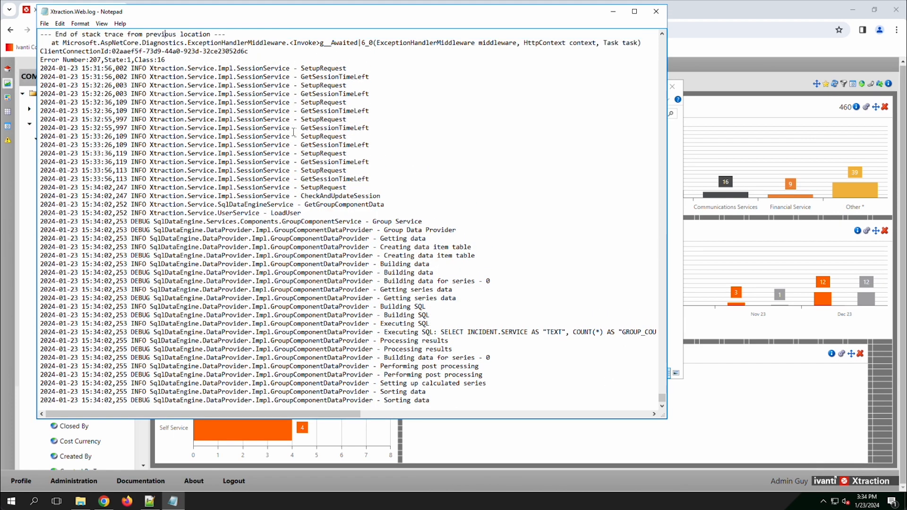
{"action": "scroll", "coordinate": [294, 132], "scroll_direction": "up", "scroll_amount": 8}
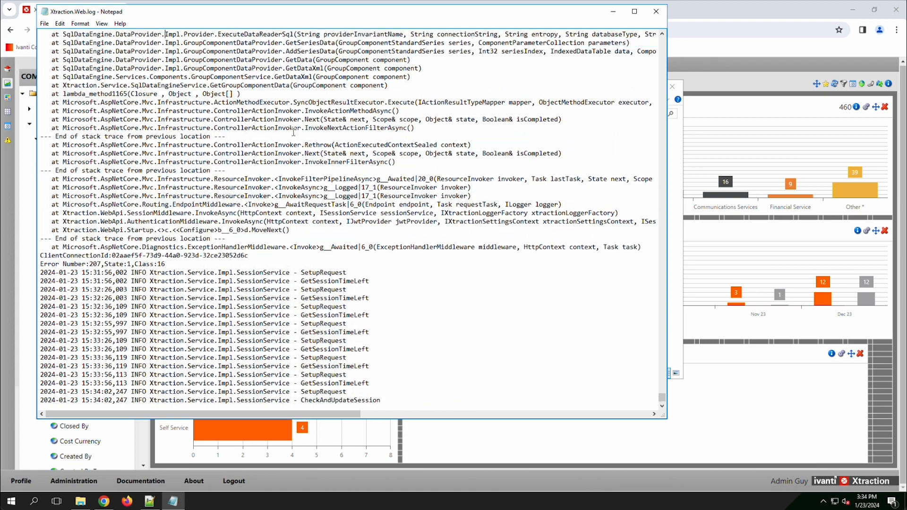
{"action": "scroll", "coordinate": [293, 132], "scroll_direction": "up", "scroll_amount": 2}
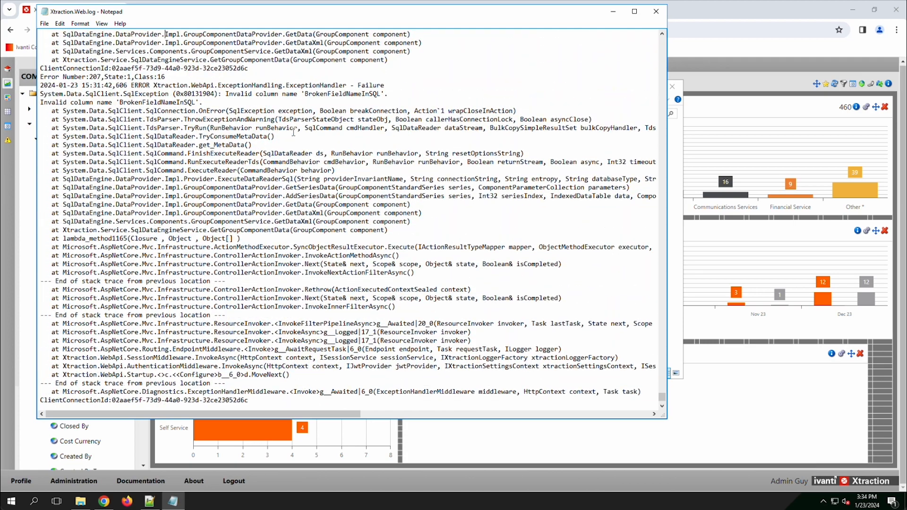
{"action": "left_click_drag", "start_coordinate": [92, 84], "coordinate": [126, 119]}
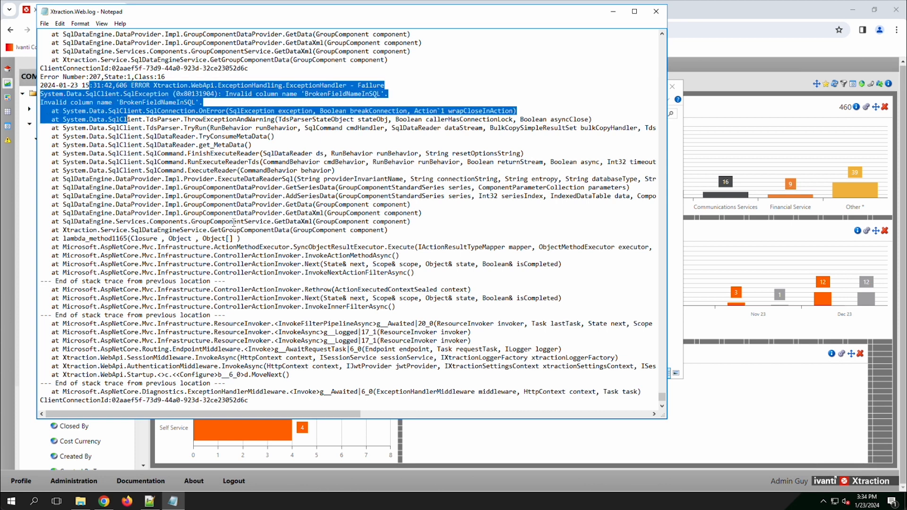
Switch back to File Explorer, return to the Xtraction\Web\Server folder, and select appsettings.Production.json.
{"action": "left_click", "coordinate": [675, 167]}
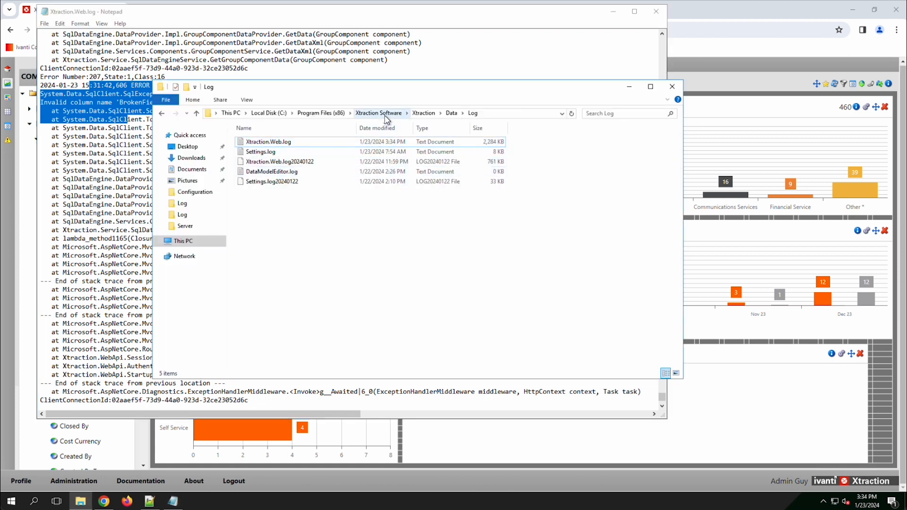
{"action": "left_click", "coordinate": [423, 114]}
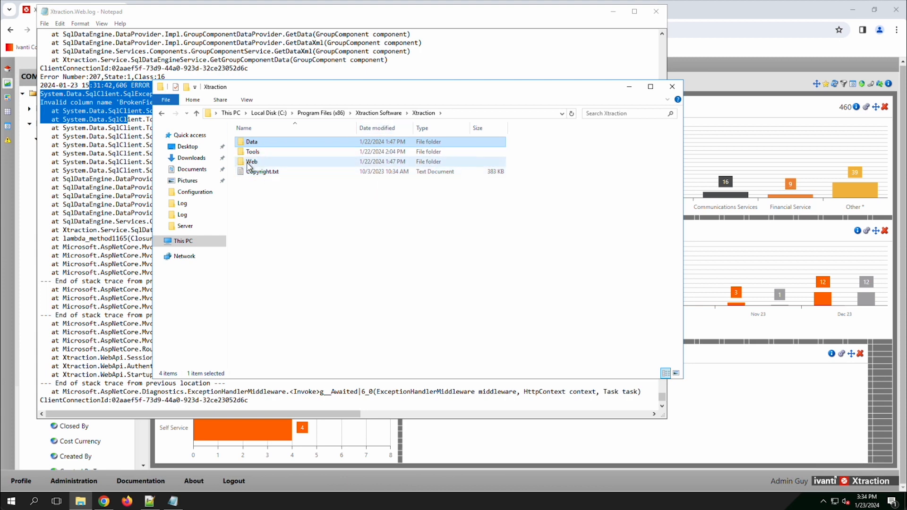
{"action": "left_click", "coordinate": [250, 162]}
{"action": "double_click", "coordinate": [250, 162]}
{"action": "double_click", "coordinate": [255, 140]}
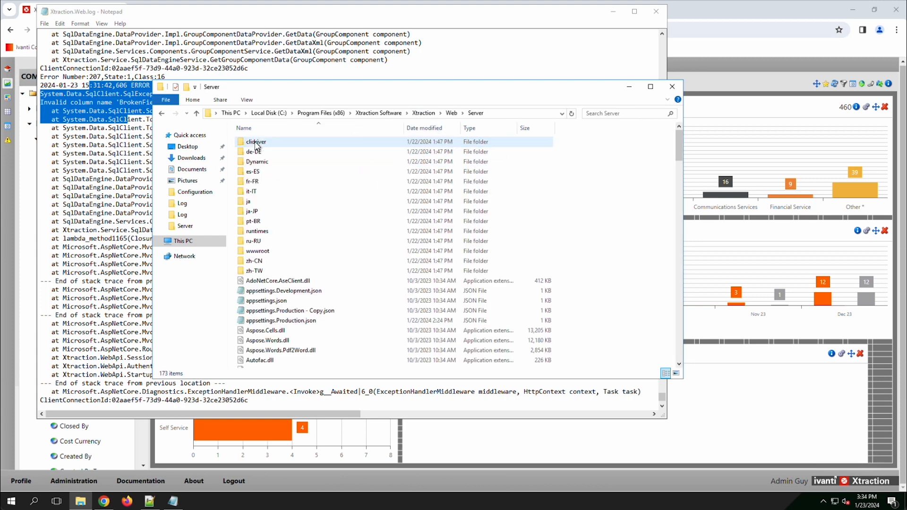
{"action": "left_click", "coordinate": [282, 321]}
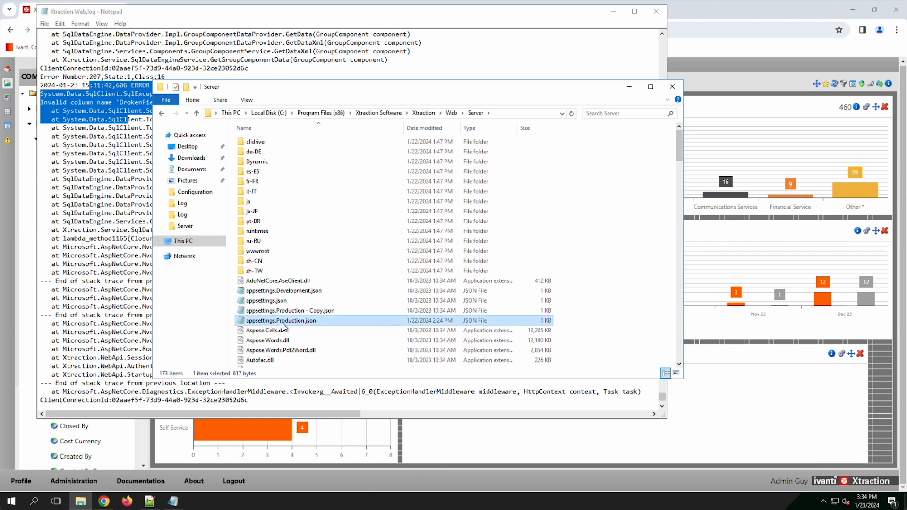